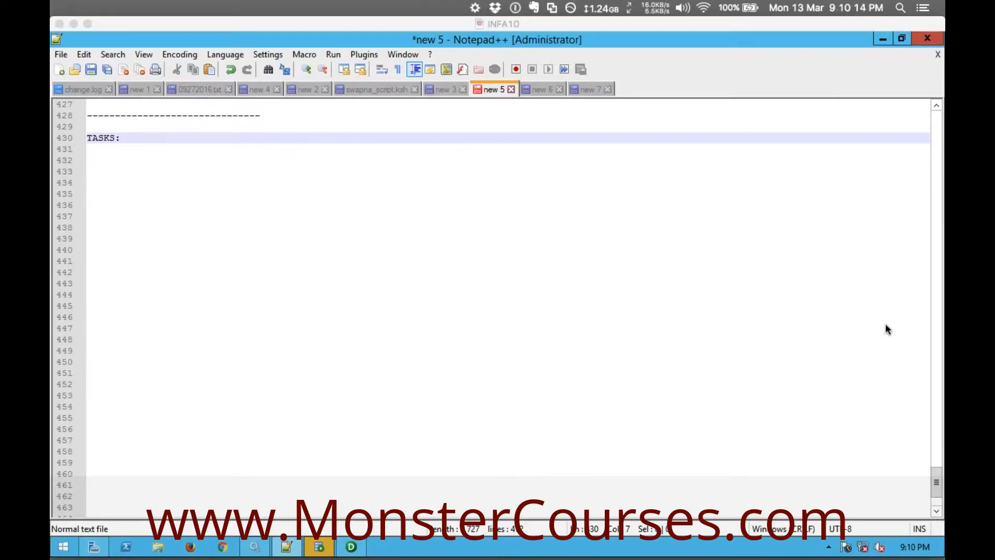
# Complete the TASKS heading line with the text "9 (3 Reusable, 6 Non-Reusable)"
pyautogui.click(147, 139)
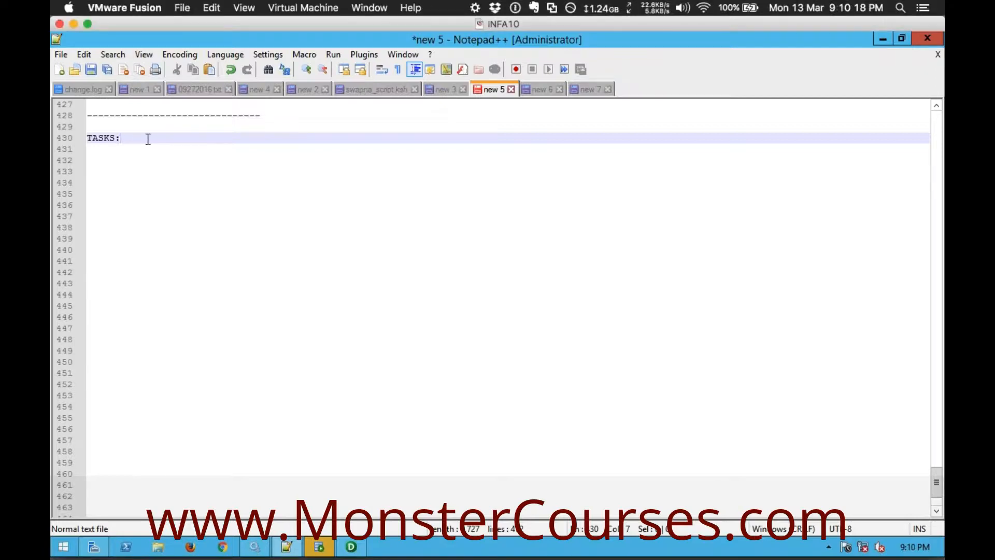
pyautogui.press('Return')
pyautogui.press('Return')
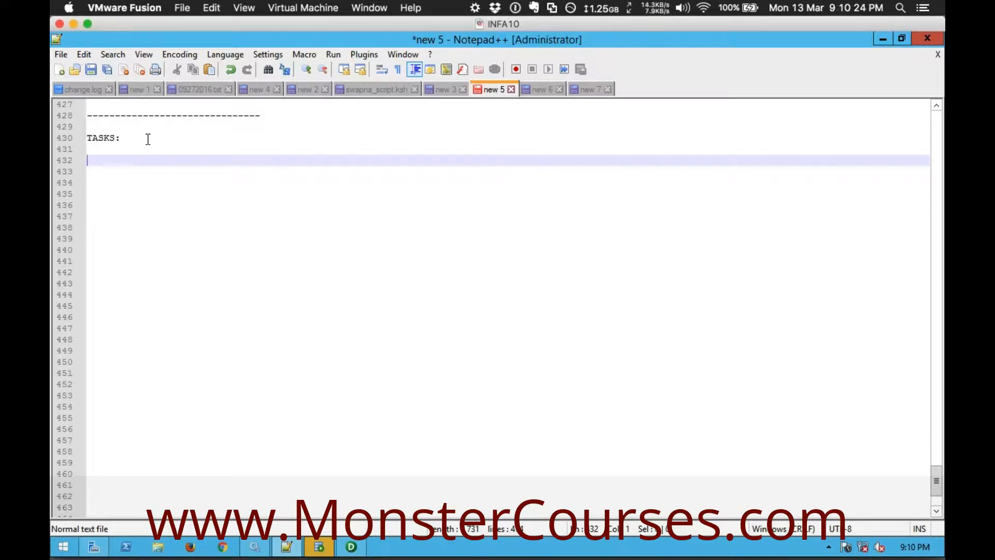
pyautogui.click(148, 139)
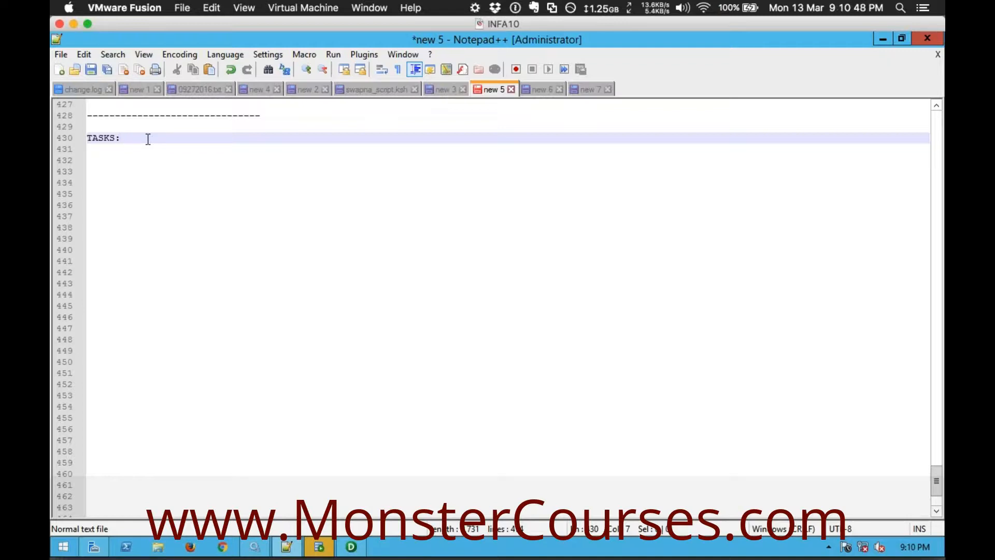
pyautogui.write('9')
pyautogui.press('Down')
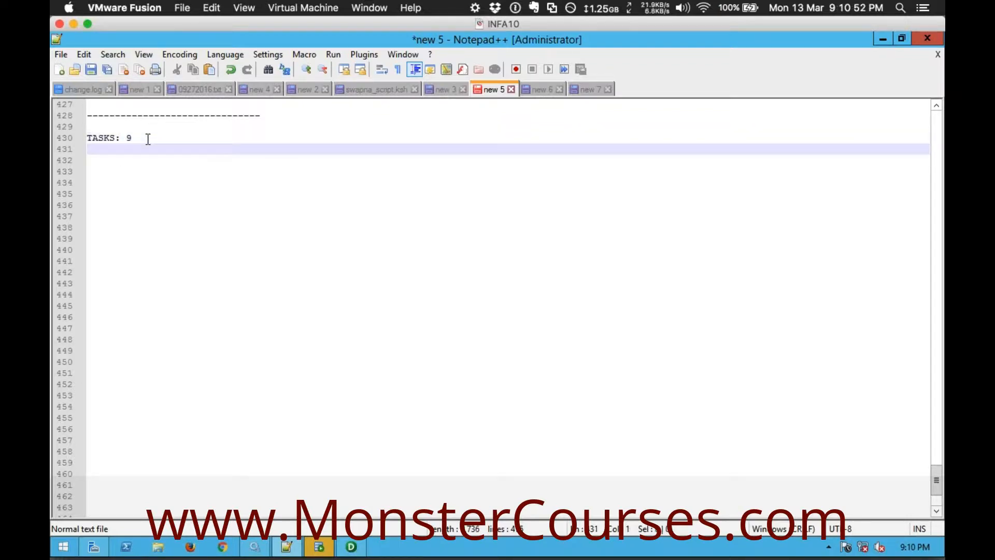
pyautogui.press('Up')
pyautogui.write('(3 R')
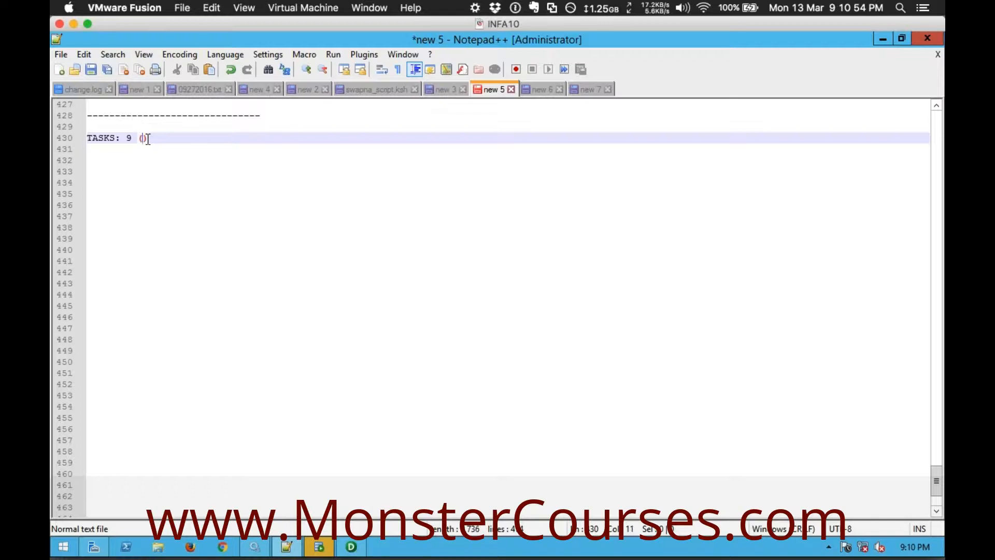
pyautogui.write('eusable,')
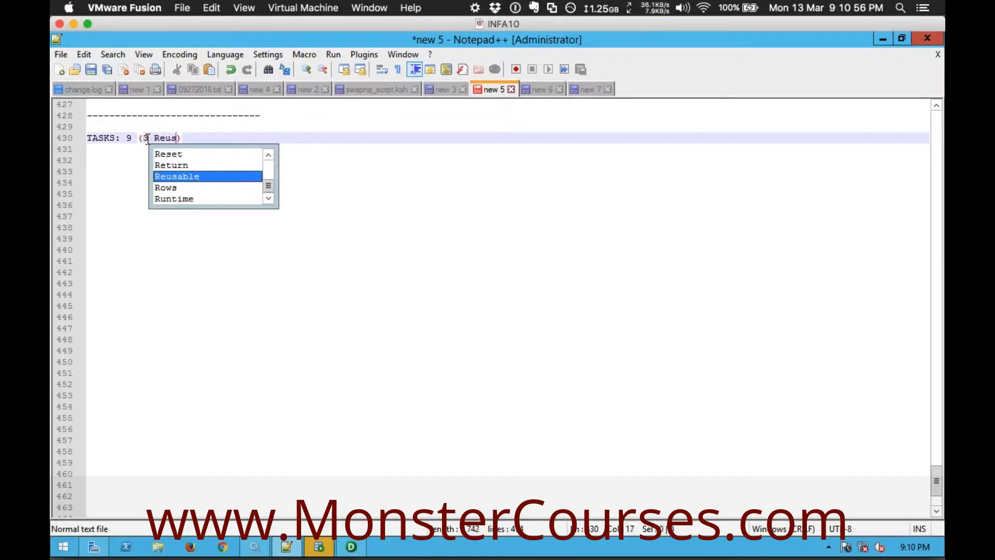
pyautogui.write(' 6 Non')
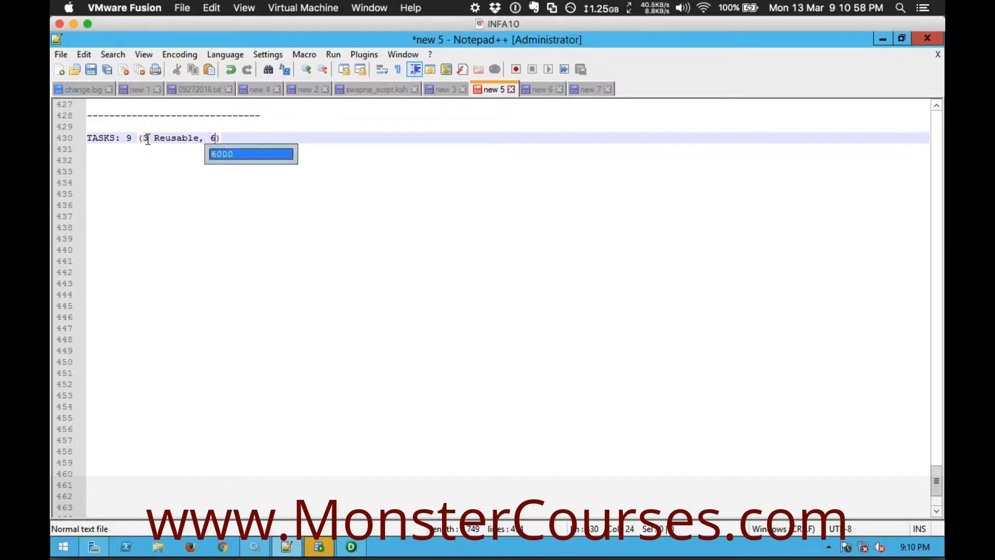
pyautogui.press('Return')
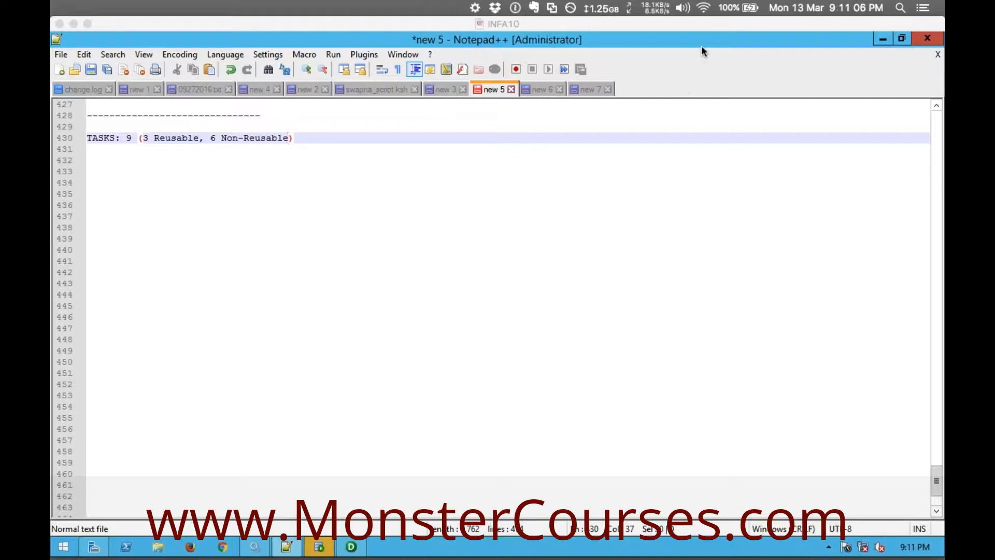
# Below the TASKS heading, list "Session Task:", "Email Task:" and "Command Task:" on separate lines, with a blank line before and after the group
pyautogui.click(304, 143)
pyautogui.click(303, 143)
pyautogui.press('Return')
pyautogui.press('Return')
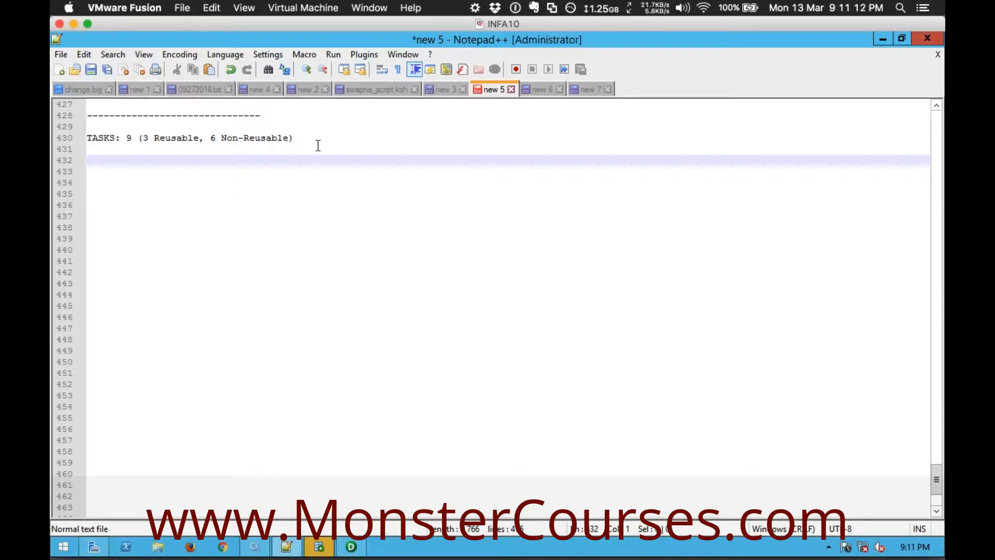
pyautogui.write('Session Task:')
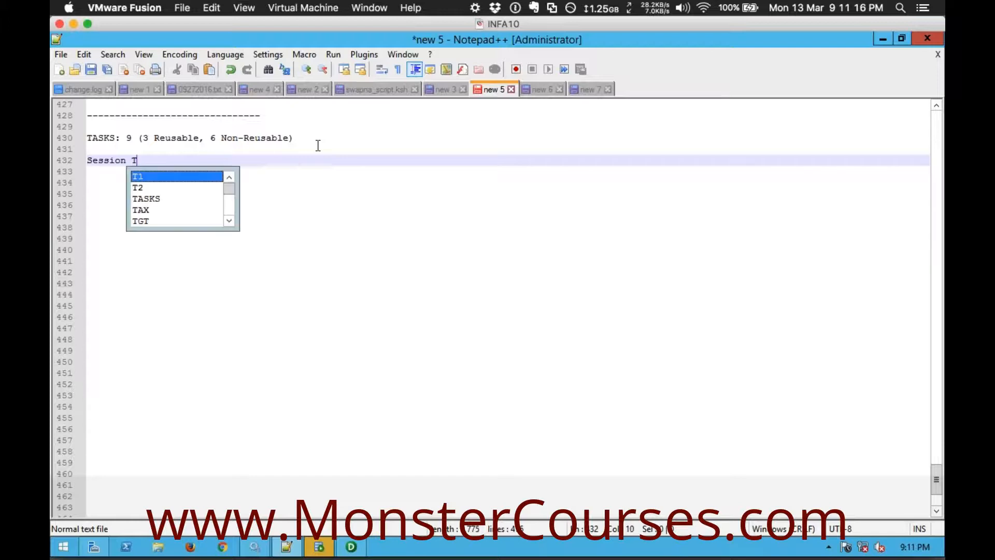
pyautogui.press('Return')
pyautogui.write('Email')
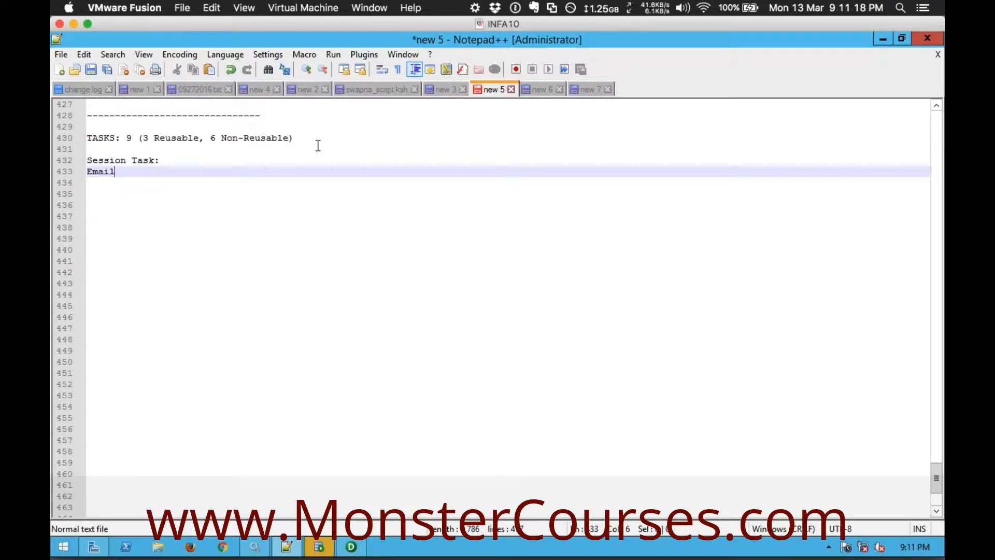
pyautogui.write(' Task:')
pyautogui.press('Return')
pyautogui.write('Command Task:')
pyautogui.press('Return')
pyautogui.press('Return')
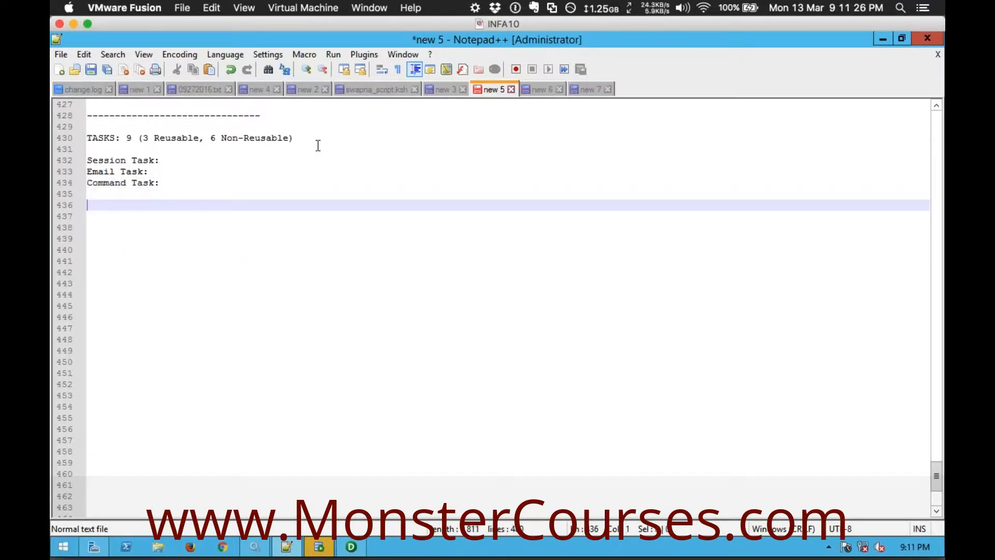
# Start a second group with the lines "Assignment Task:", "Timer Task:" and "Control Task:"
pyautogui.write('Assignment Task:')
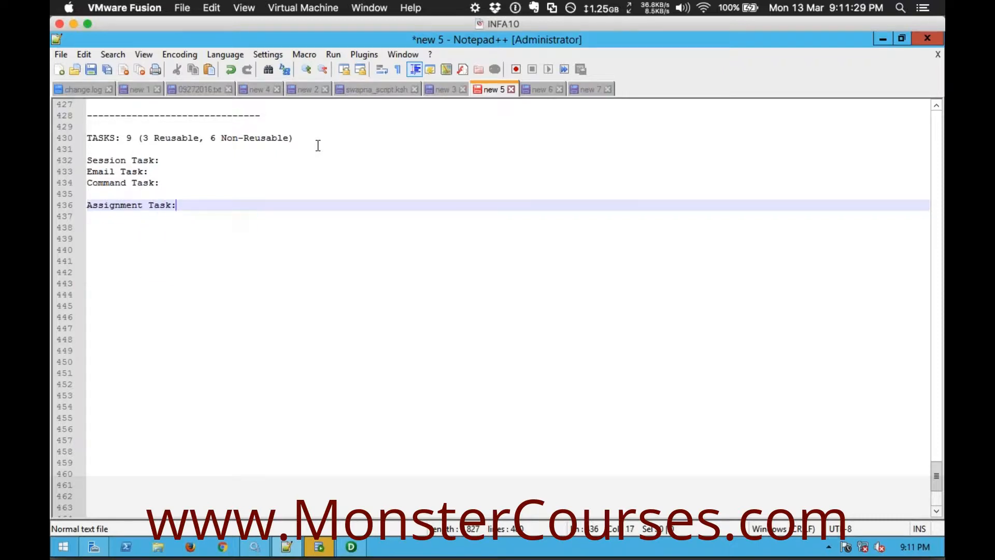
pyautogui.press('Return')
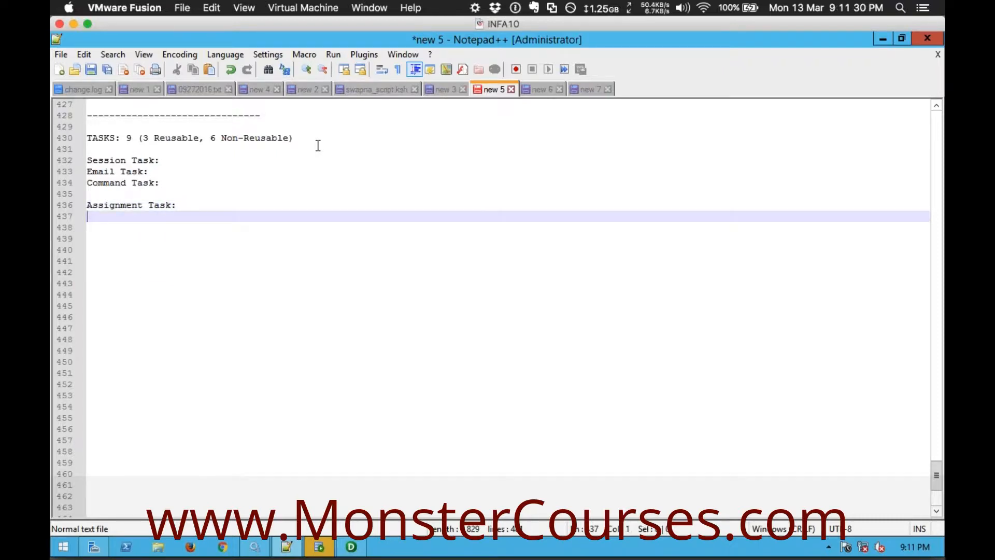
pyautogui.write('Timer Task:')
pyautogui.press('Return')
pyautogui.write('Control Task')
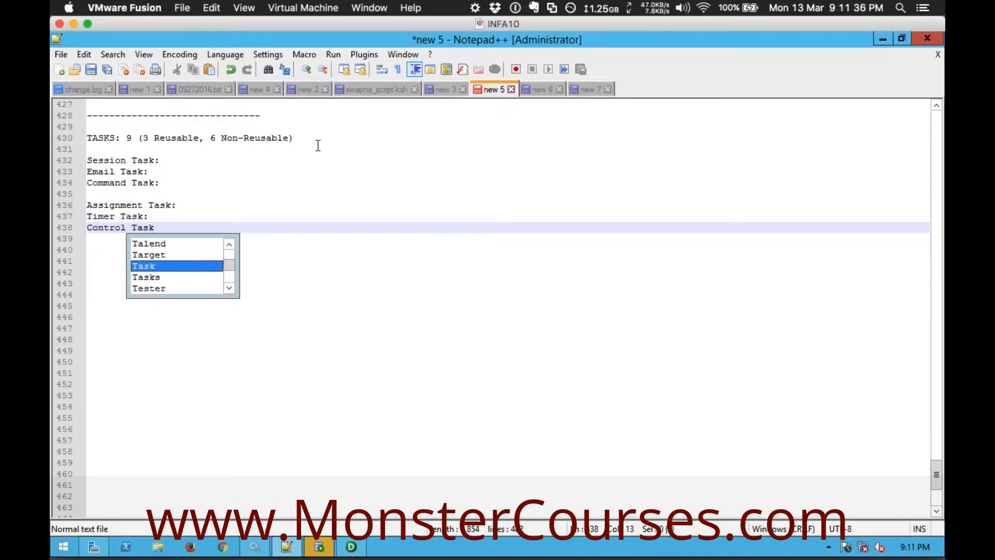
pyautogui.write(':')
pyautogui.press('Return')
# Extend the second group with the lines "Decision Task:", "Event Wait Task:" and "Event Raise Task:"
pyautogui.write('Decision Task:')
pyautogui.press('Return')
pyautogui.write('Event ')
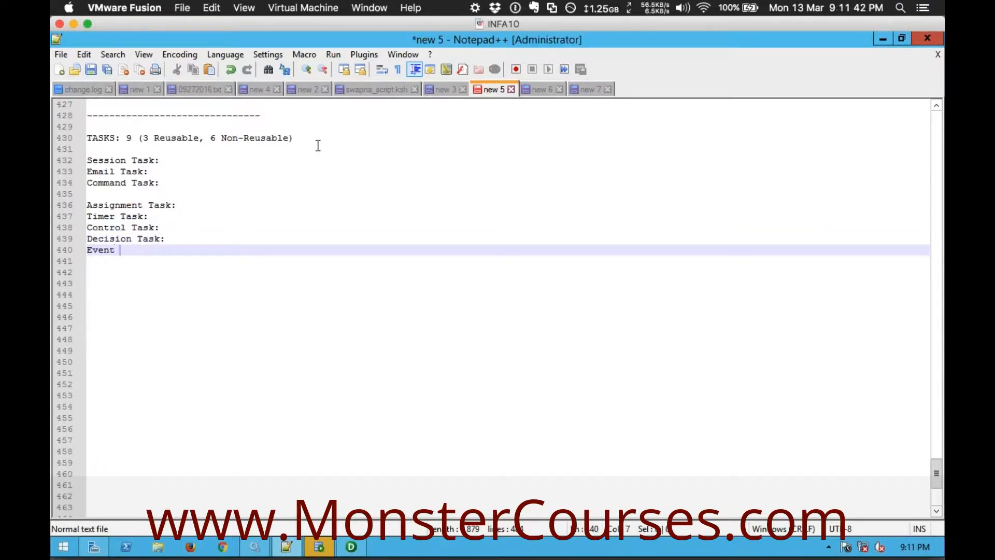
pyautogui.write('Wait Ta')
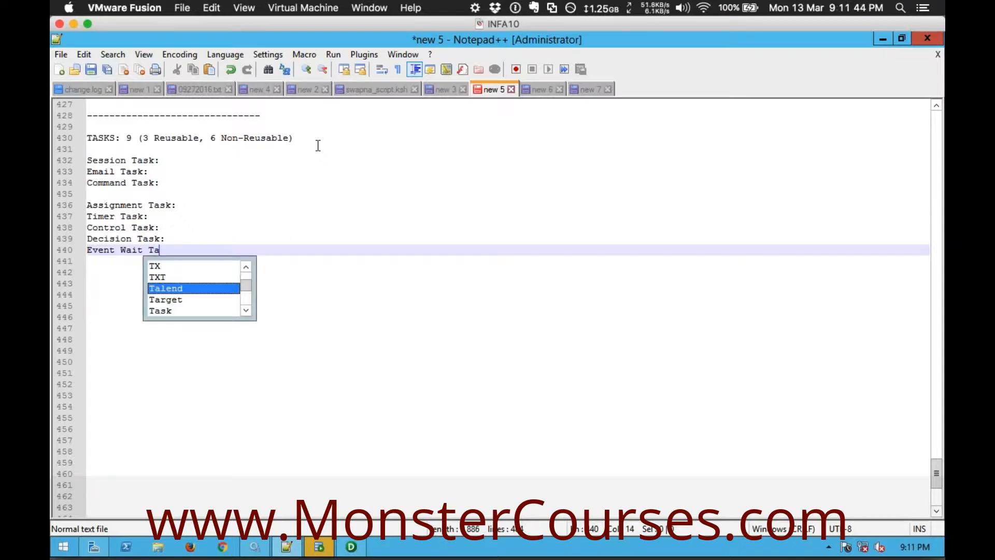
pyautogui.write('sk:')
pyautogui.press('Return')
pyautogui.write('E')
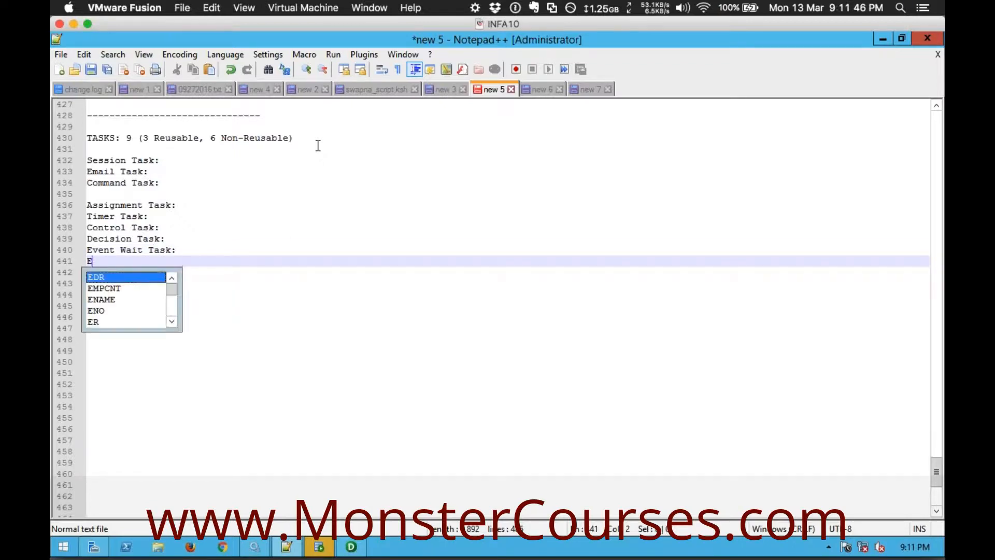
pyautogui.write('vent Raise Task:')
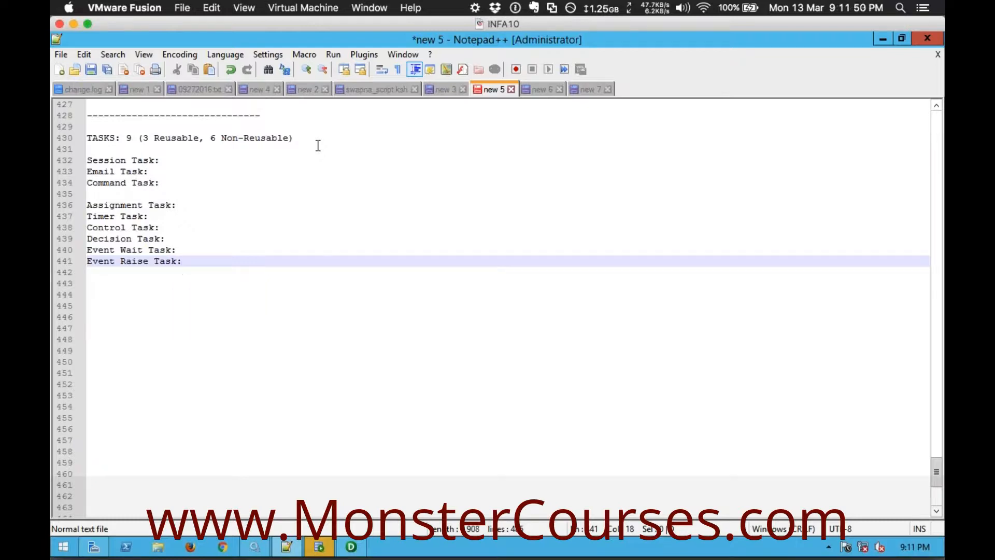
# Remove the blank line under the TASKS heading and describe Session Task as "to associate mapping with workflows"
pyautogui.click(319, 146)
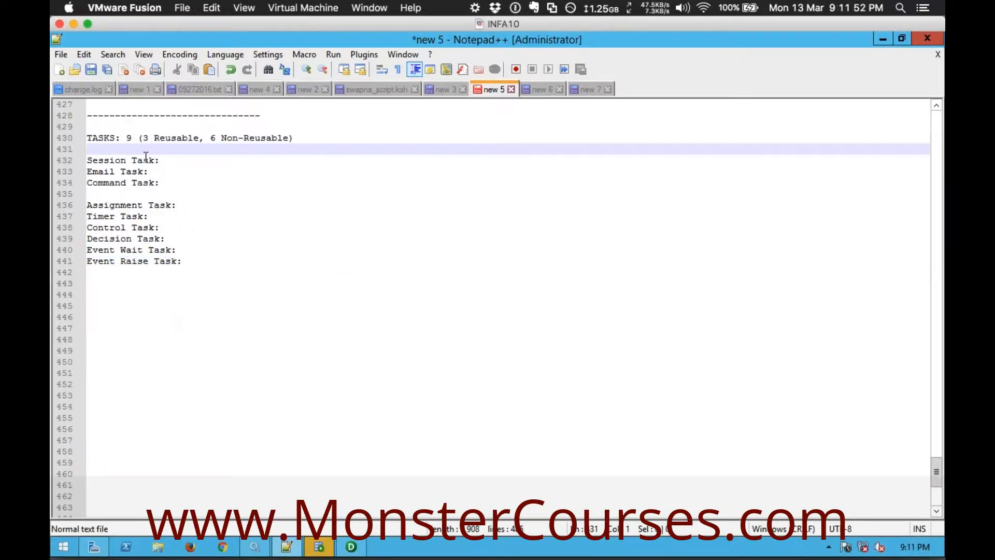
pyautogui.press('BackSpace')
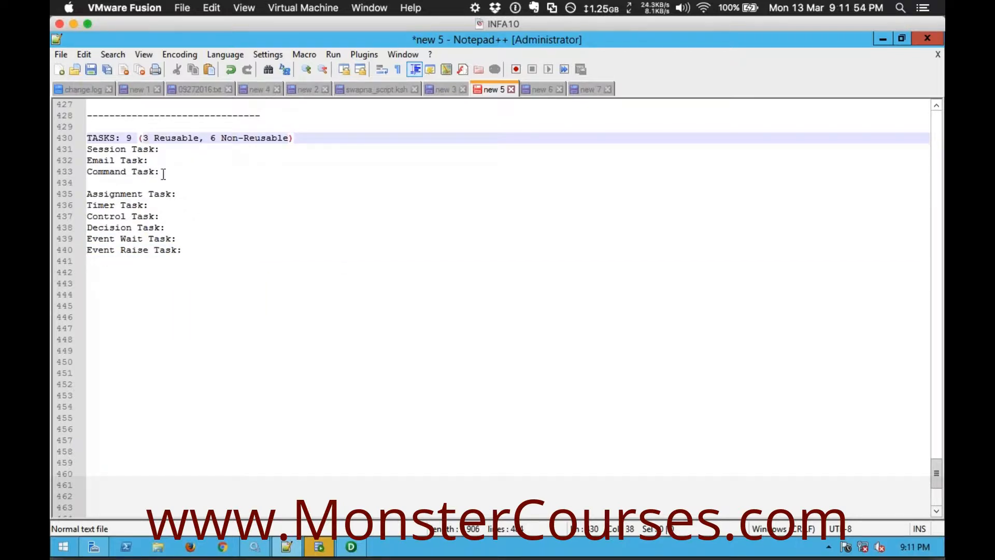
pyautogui.moveTo(161, 149); pyautogui.dragTo(86, 149)
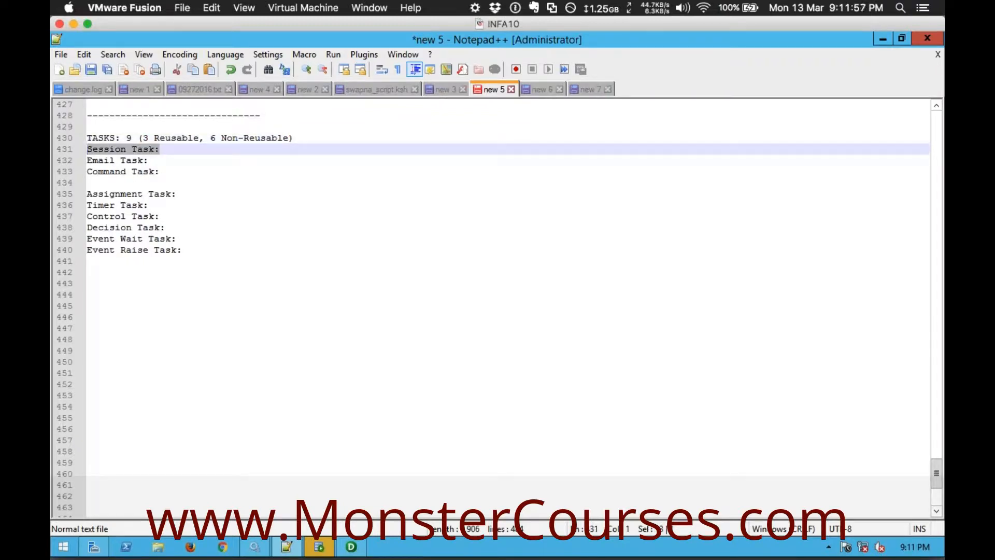
pyautogui.click(175, 147)
pyautogui.write('to assoc')
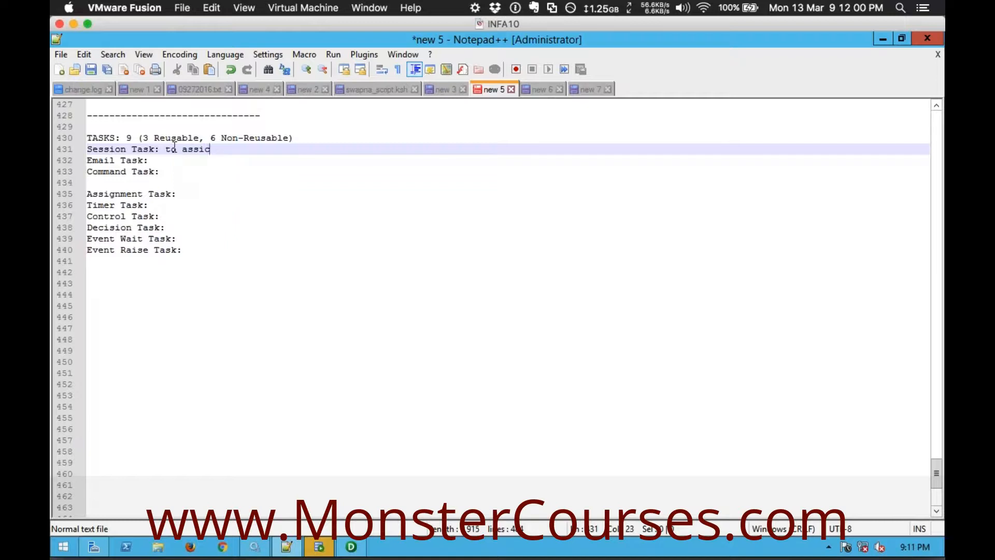
pyautogui.write('iate mapping with e')
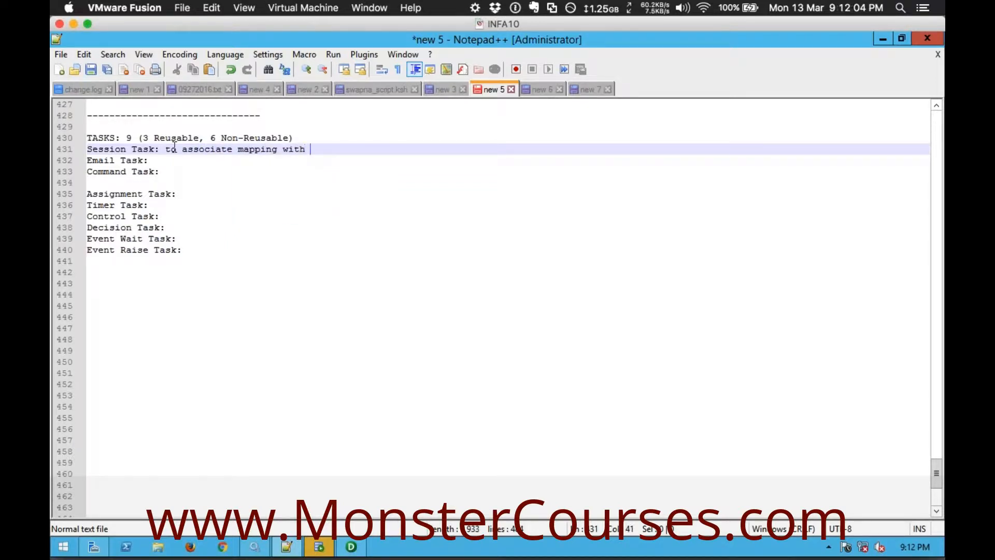
pyautogui.press('BackSpace')
pyautogui.write('workflows')
# Under Email Task, add the indented bullet "- To send email alerts from within informatica workflows", leaving a blank line before Command Task
pyautogui.click(155, 162)
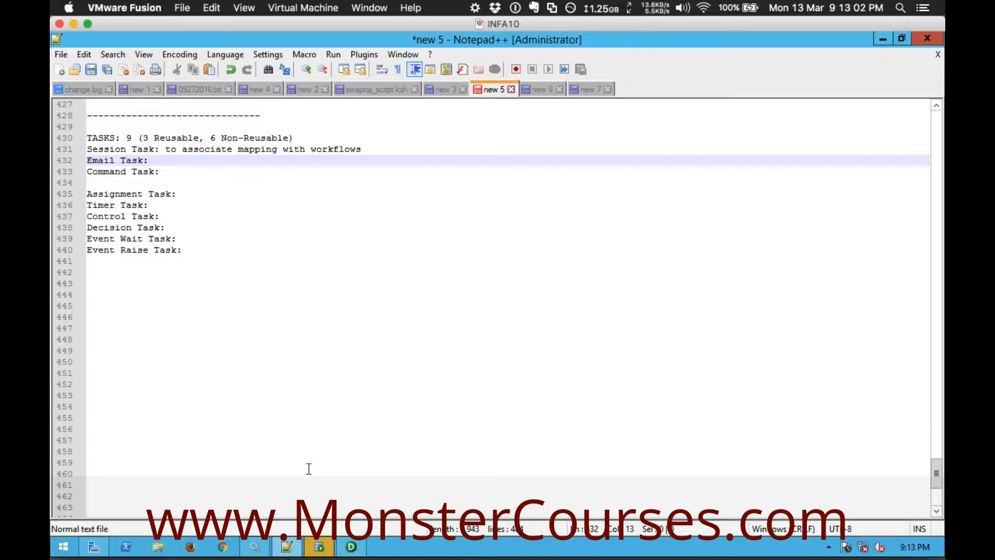
pyautogui.press('Return')
pyautogui.press('Return')
pyautogui.press('Up')
pyautogui.press('Tab')
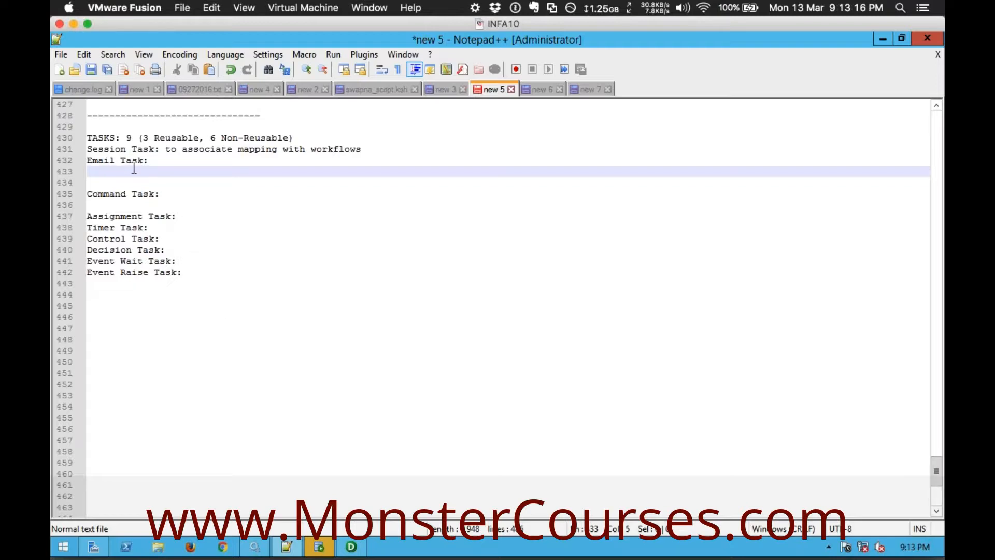
pyautogui.moveTo(155, 162); pyautogui.dragTo(87, 158)
pyautogui.click(110, 172)
pyautogui.write('- To send email alerts from within informatica workf')
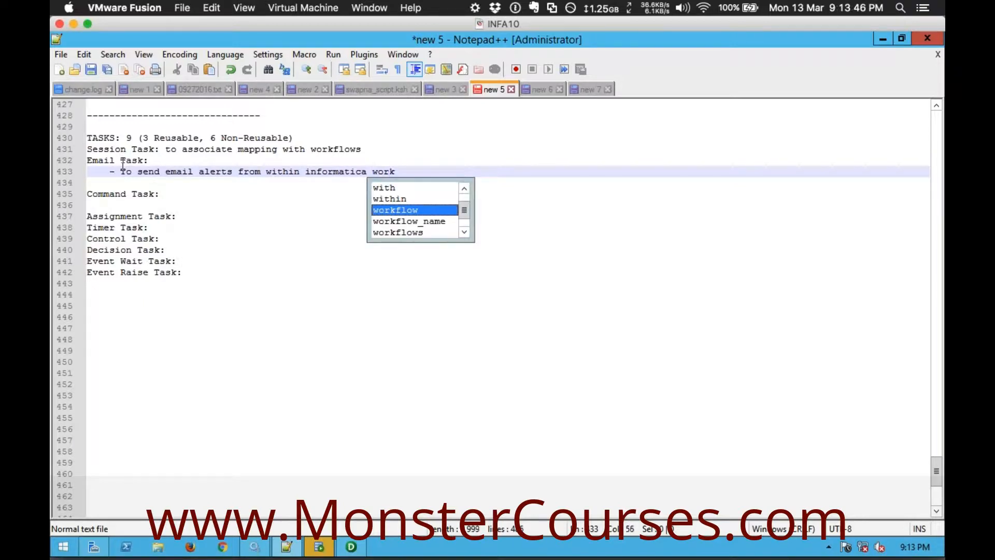
pyautogui.press('Return')
pyautogui.write('s')
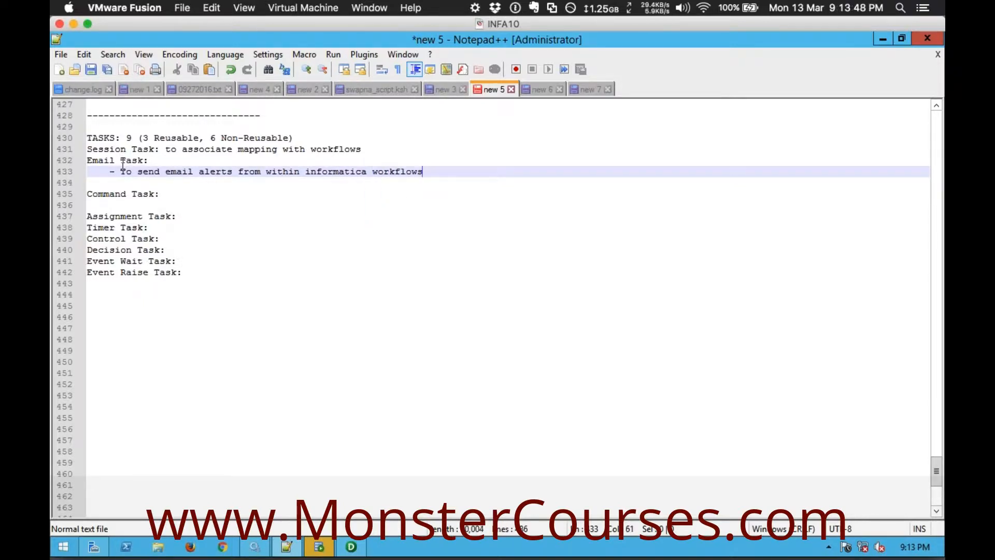
# Add a second Email Task bullet reading "- SMTP server is required"
pyautogui.press('Return')
pyautogui.write('- SMTP server is required')
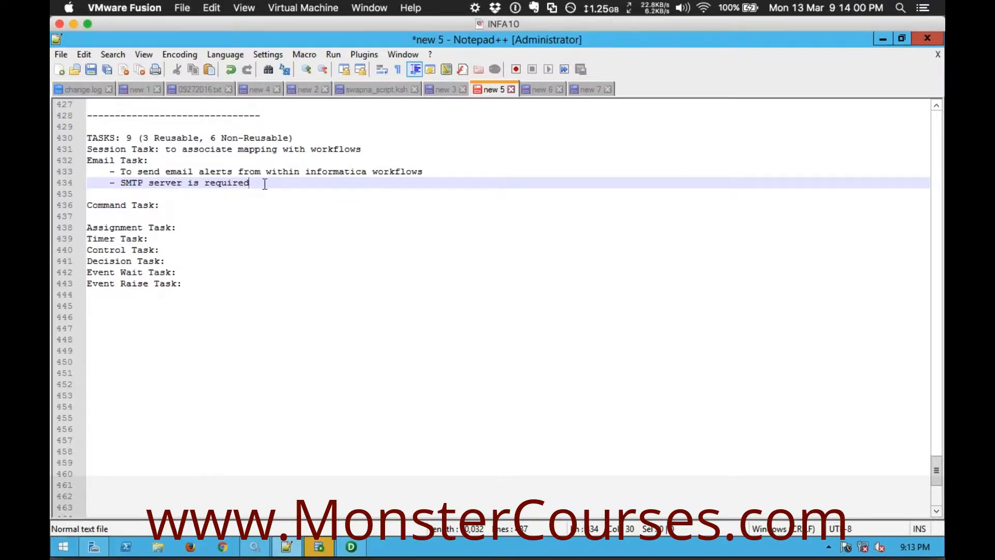
# Add a third Email Task bullet reading "- Standalone, Within Session"
pyautogui.press('Return')
pyautogui.write('-')
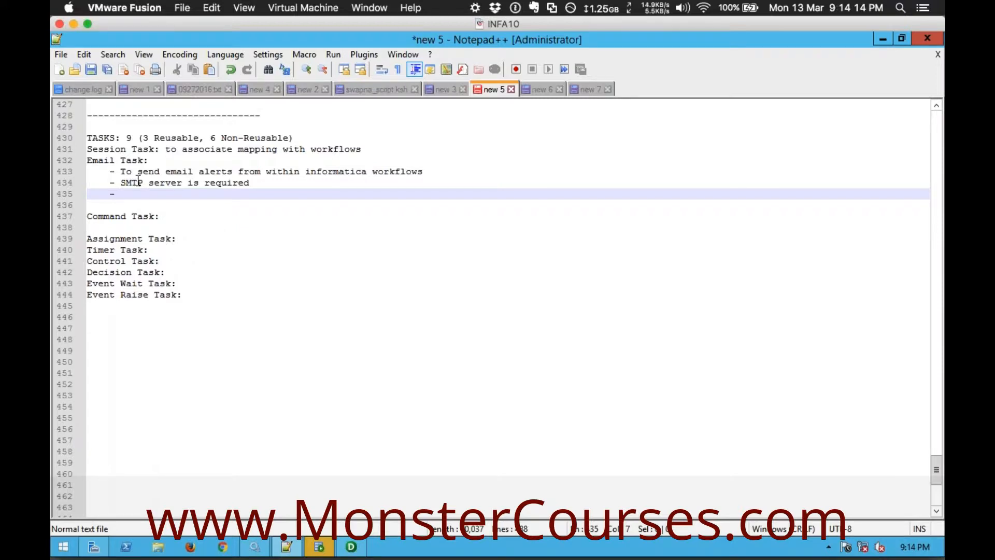
pyautogui.moveTo(151, 160); pyautogui.dragTo(86, 160)
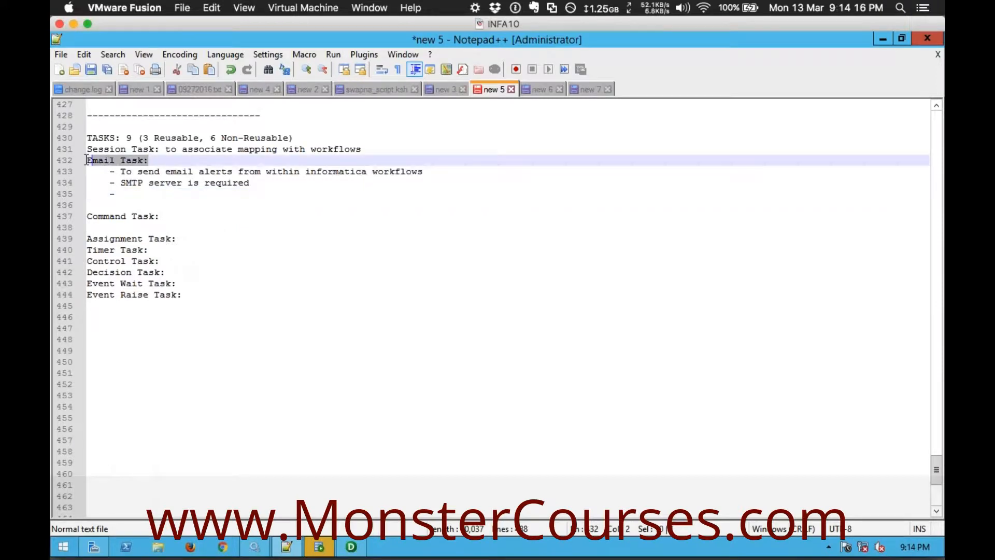
pyautogui.click(135, 193)
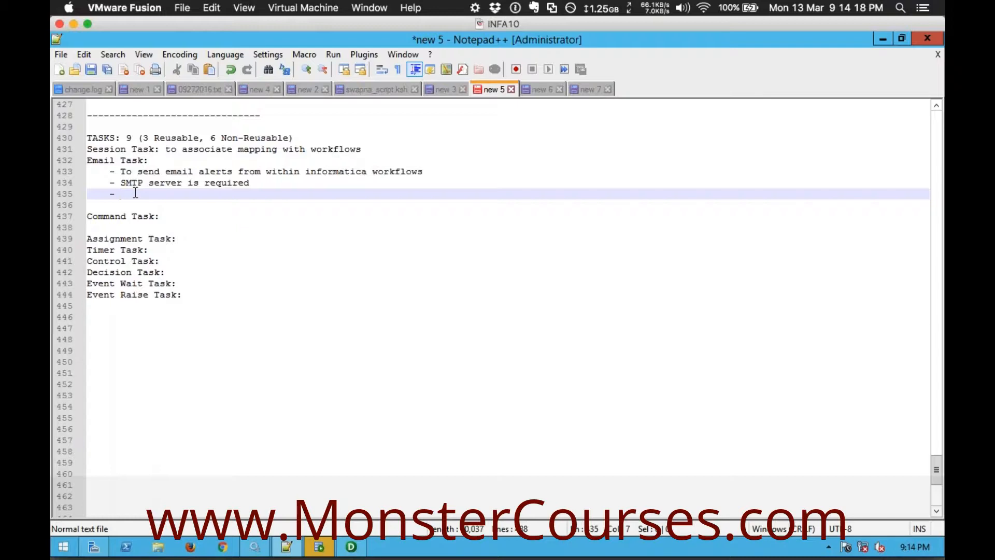
pyautogui.write('Standalone, ')
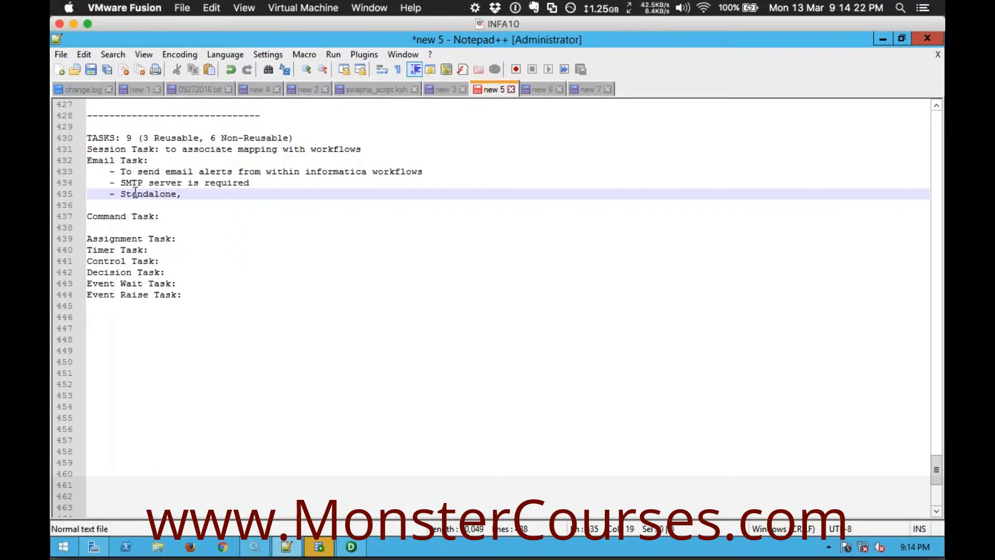
pyautogui.write('Within Session ')
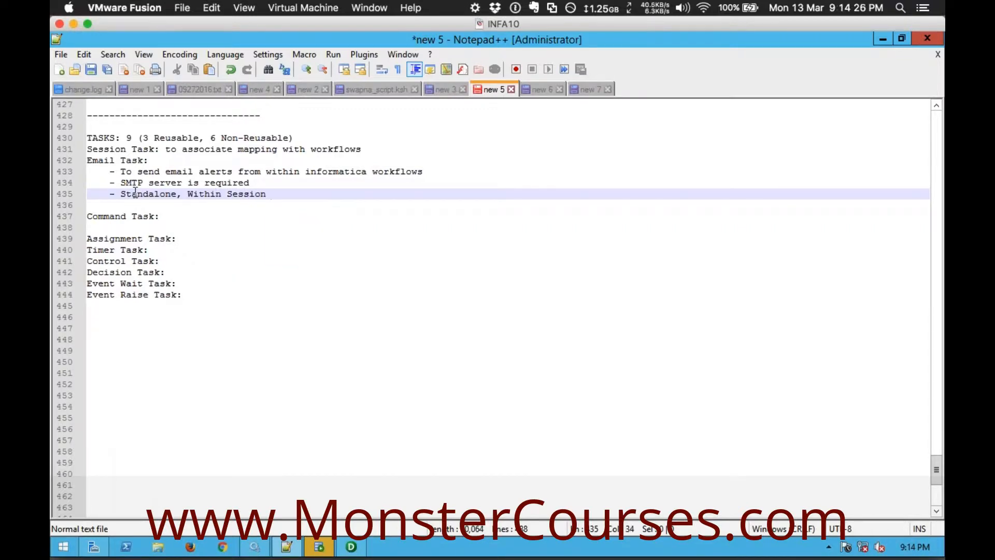
pyautogui.write('Properties')
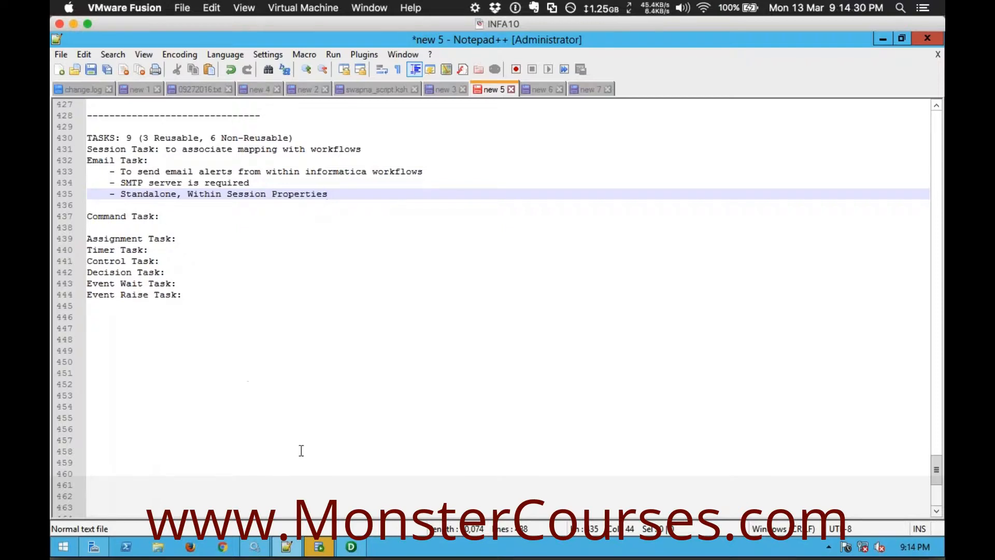
# Switch to Informatica PowerCenter Designer, launch Workflow Manager from it and maximize the Workflow Manager window
pyautogui.click(351, 547)
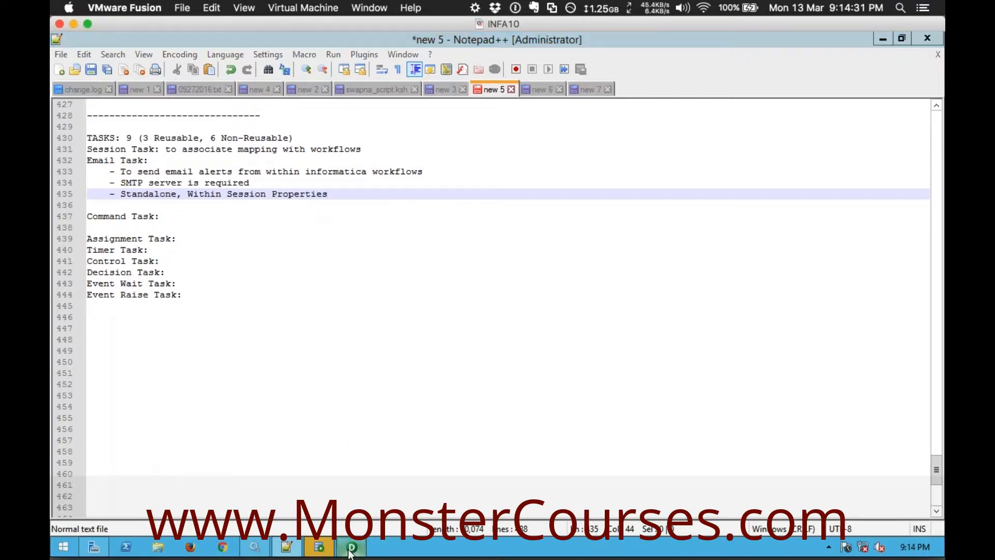
pyautogui.click(96, 94)
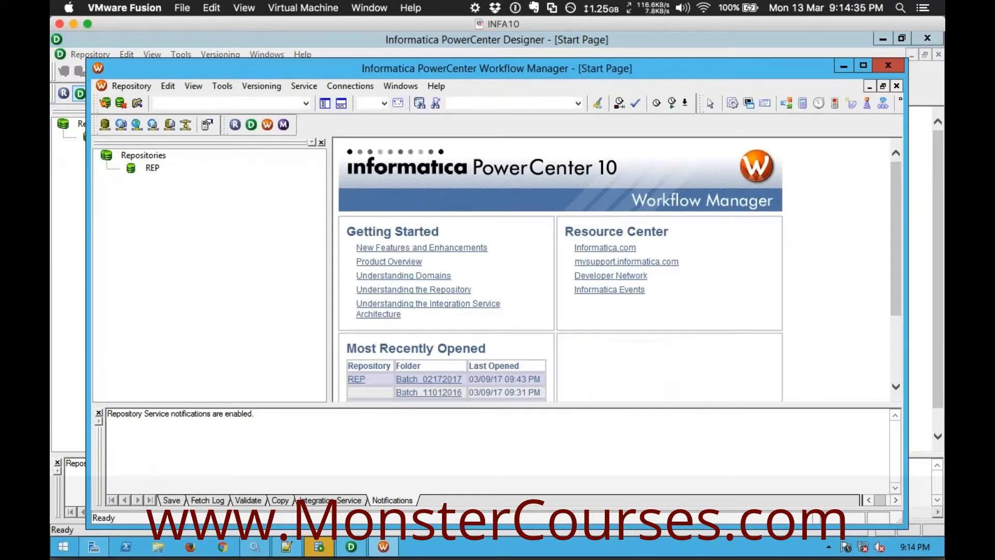
pyautogui.doubleClick(336, 75)
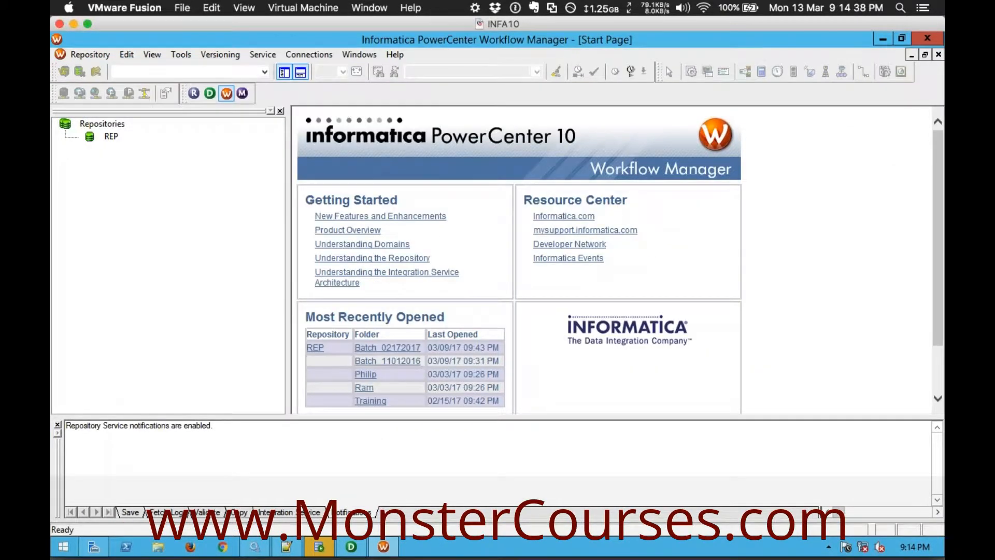
# Narrow the repository navigator and connect to the REP repository as Administrator, entering the account password
pyautogui.moveTo(288, 202); pyautogui.dragTo(222, 202)
pyautogui.click(111, 137)
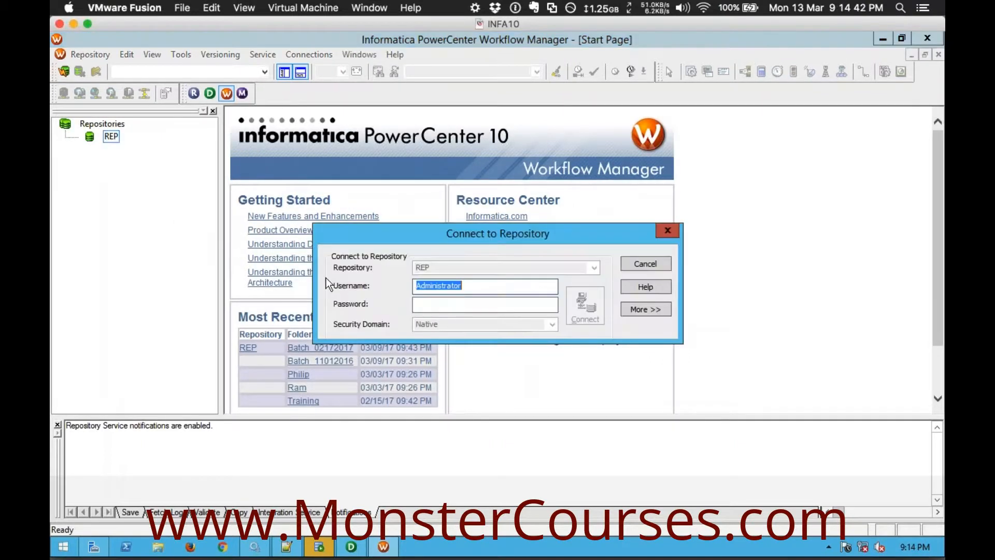
pyautogui.press('Tab')
pyautogui.hotkey('ctrl', 'v')
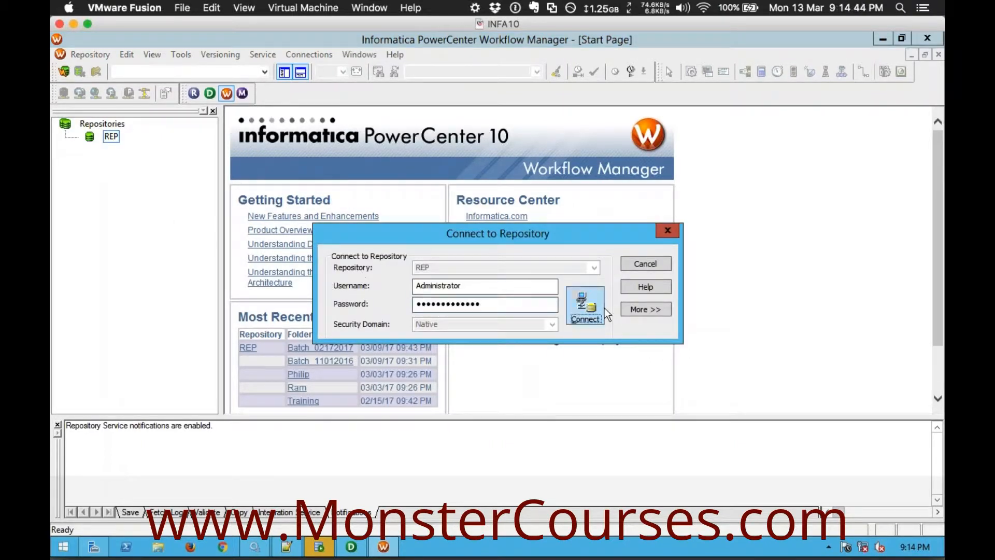
pyautogui.click(584, 313)
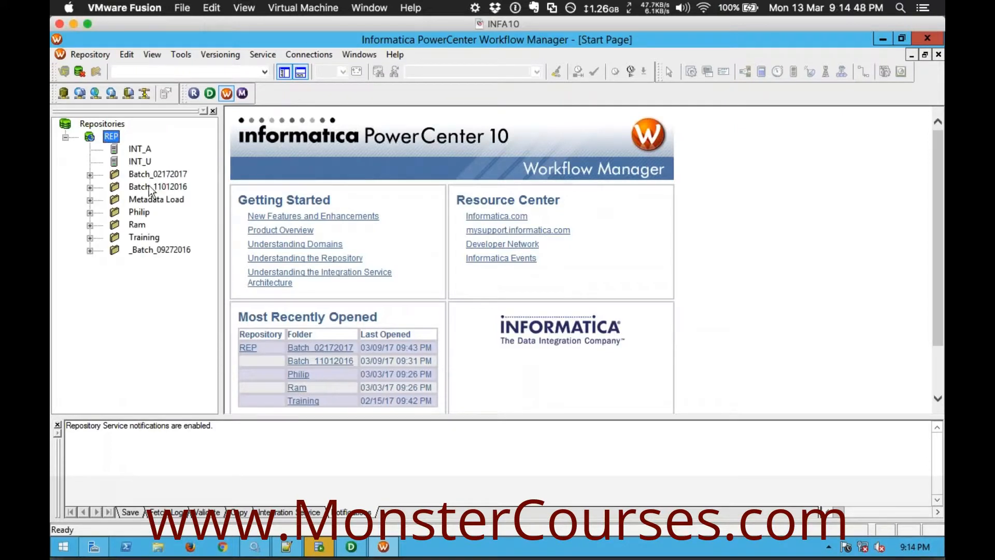
# Open the Batch_02172017 folder in the Workflow Designer and enlarge the workspace by hiding the output window
pyautogui.doubleClick(147, 176)
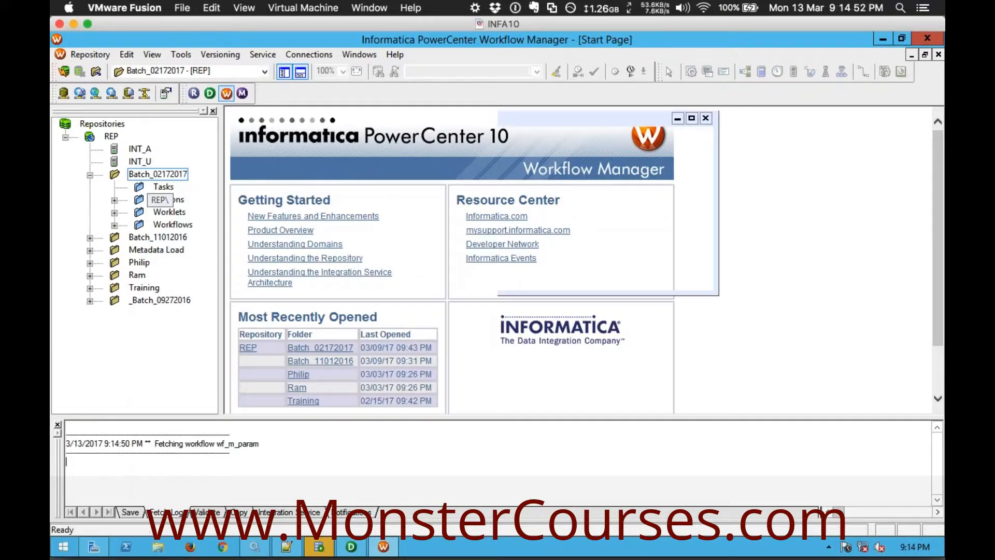
pyautogui.click(302, 75)
pyautogui.moveTo(223, 256); pyautogui.dragTo(260, 256)
pyautogui.moveTo(469, 160); pyautogui.dragTo(664, 266)
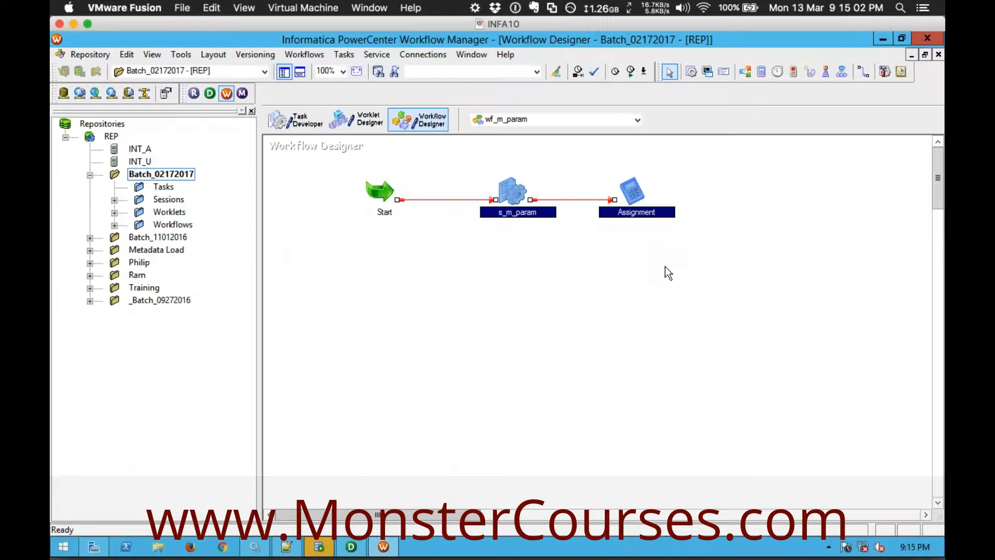
pyautogui.click(665, 267)
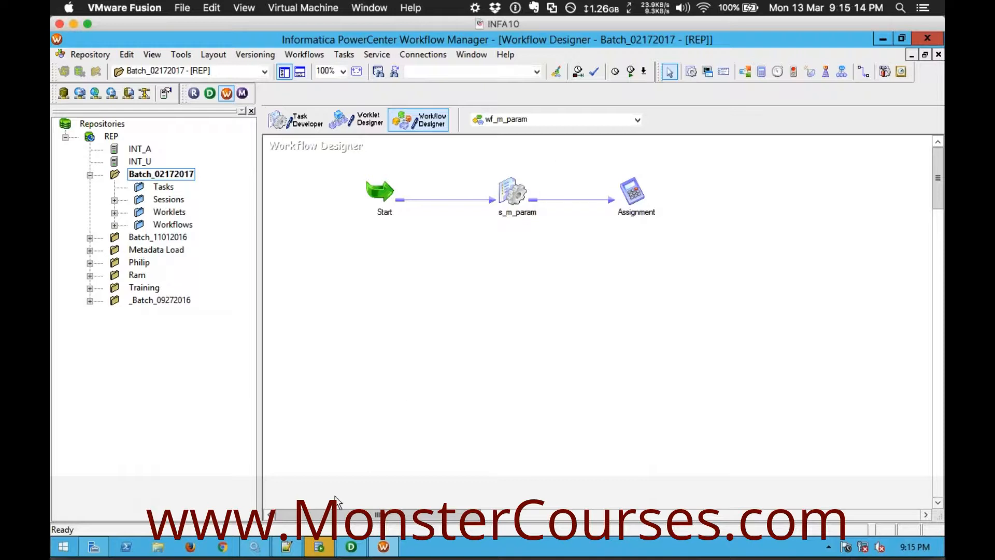
# Switch to Notepad++ and review the TASKS heading in the notes
pyautogui.click(287, 545)
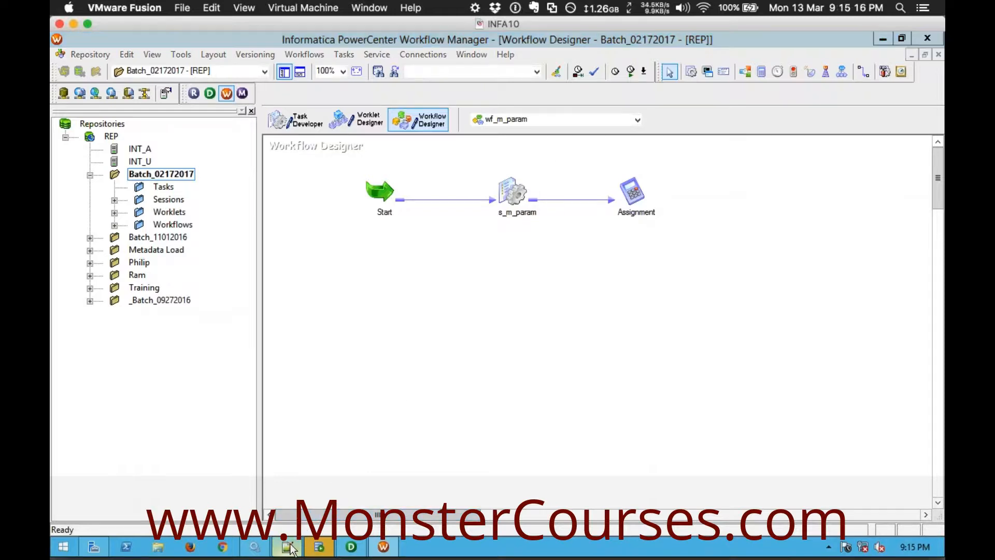
pyautogui.click(233, 298)
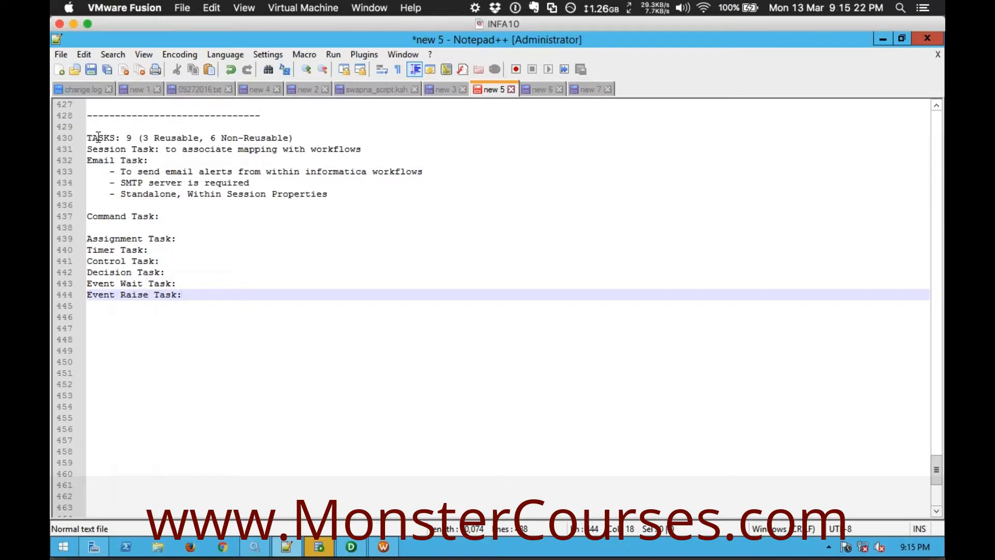
pyautogui.moveTo(88, 137); pyautogui.dragTo(114, 133)
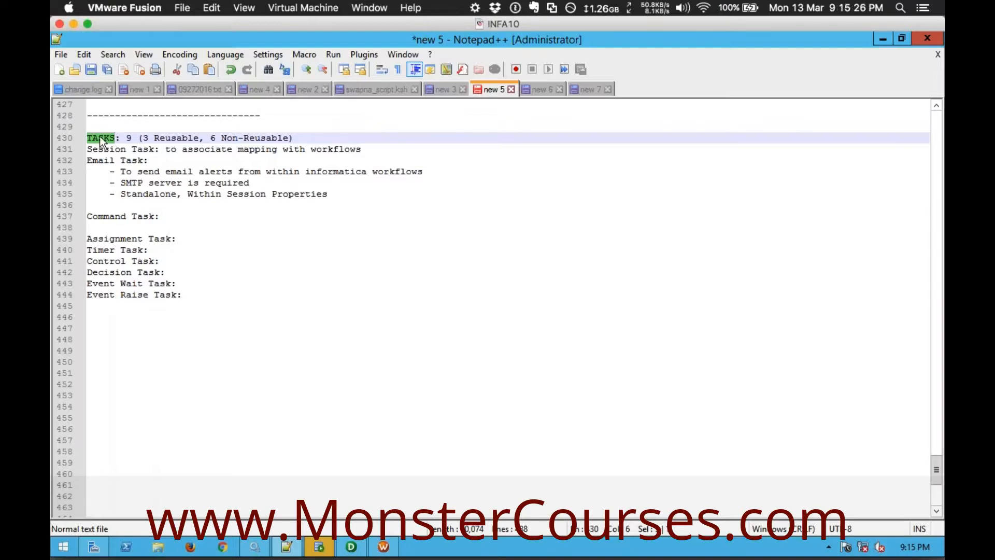
pyautogui.click(98, 137)
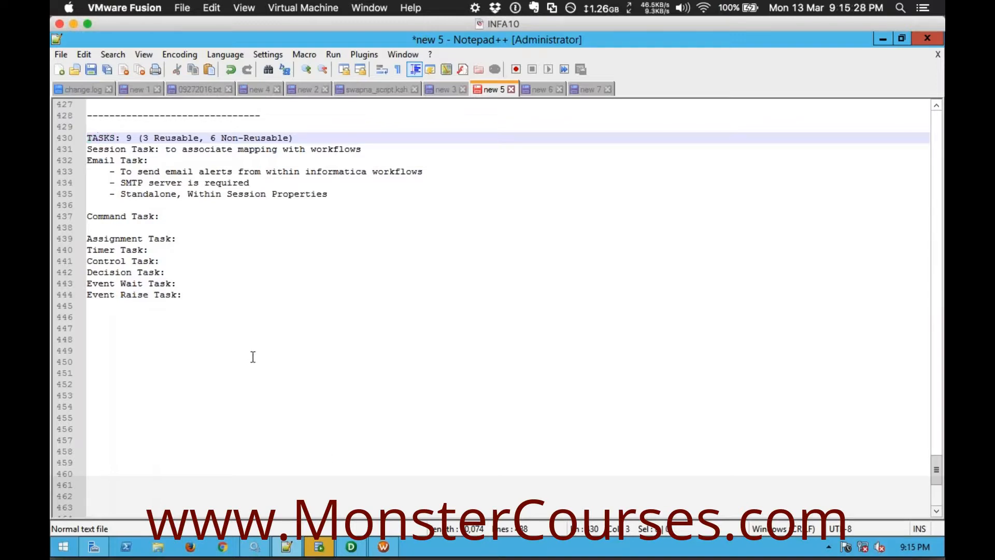
# Switch to Workflow Manager and examine the task types offered for a new task, without creating one
pyautogui.click(383, 547)
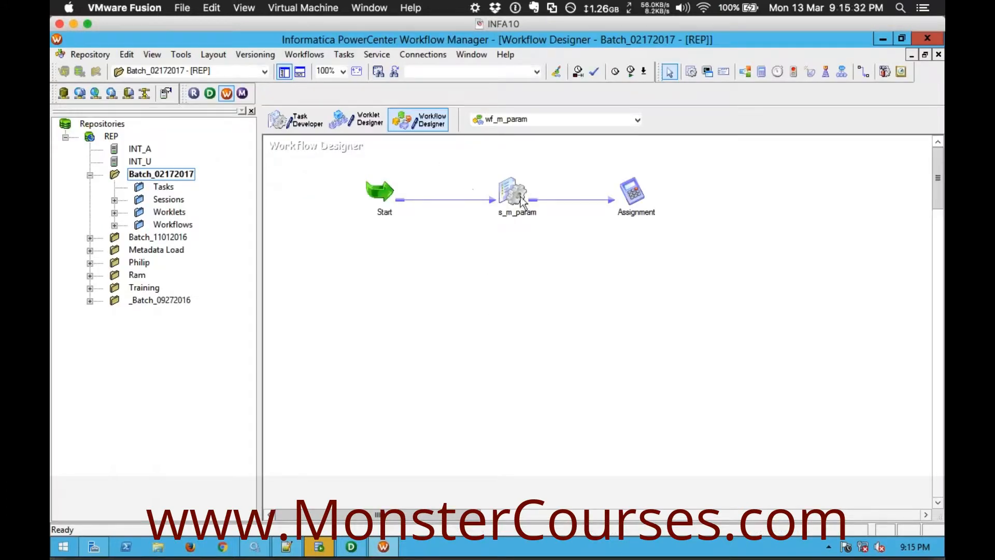
pyautogui.click(344, 55)
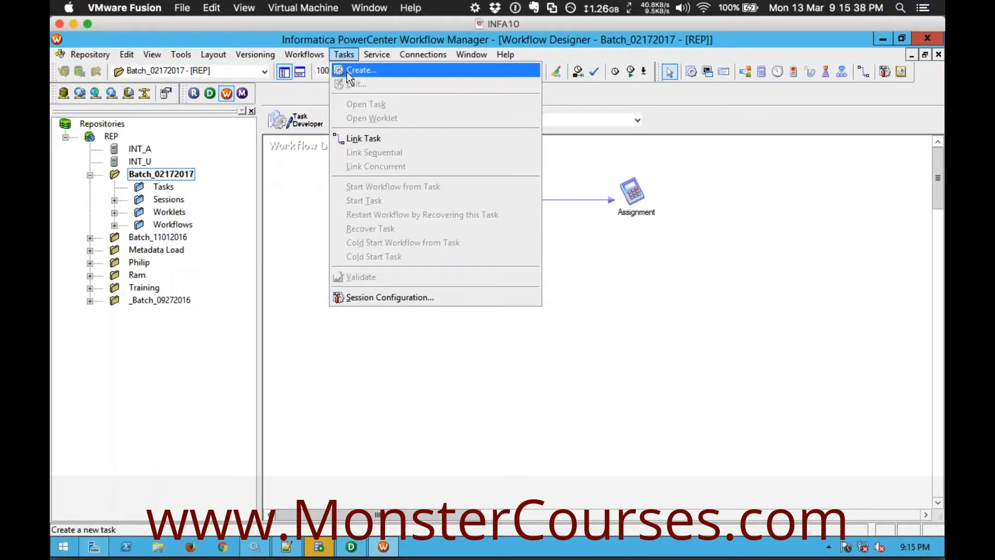
pyautogui.click(358, 70)
pyautogui.moveTo(580, 282); pyautogui.dragTo(421, 254)
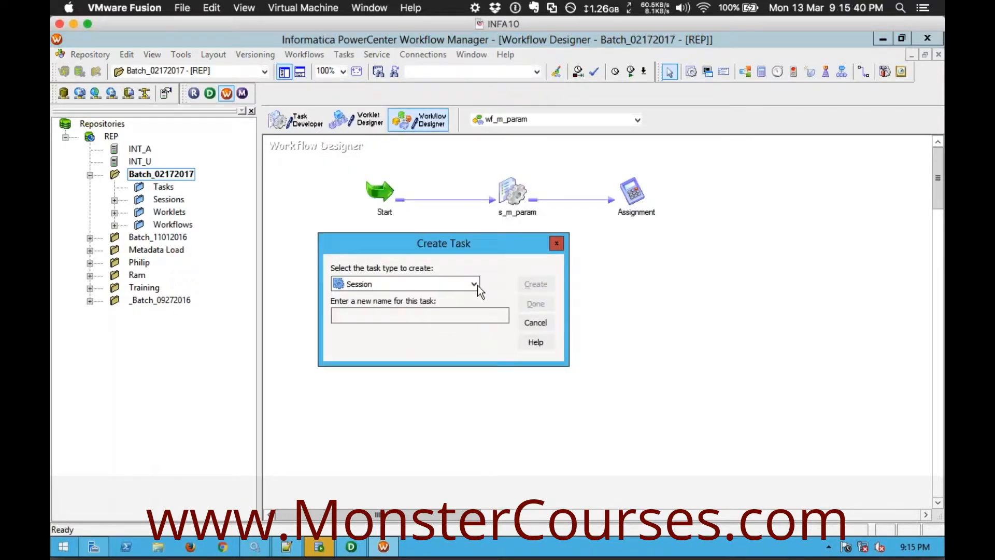
pyautogui.click(474, 284)
pyautogui.moveTo(476, 310)
pyautogui.mouseDown()
pyautogui.moveTo(476, 325)
pyautogui.moveTo(469, 303)
pyautogui.moveTo(473, 333)
pyautogui.moveTo(472, 299)
pyautogui.mouseUp()
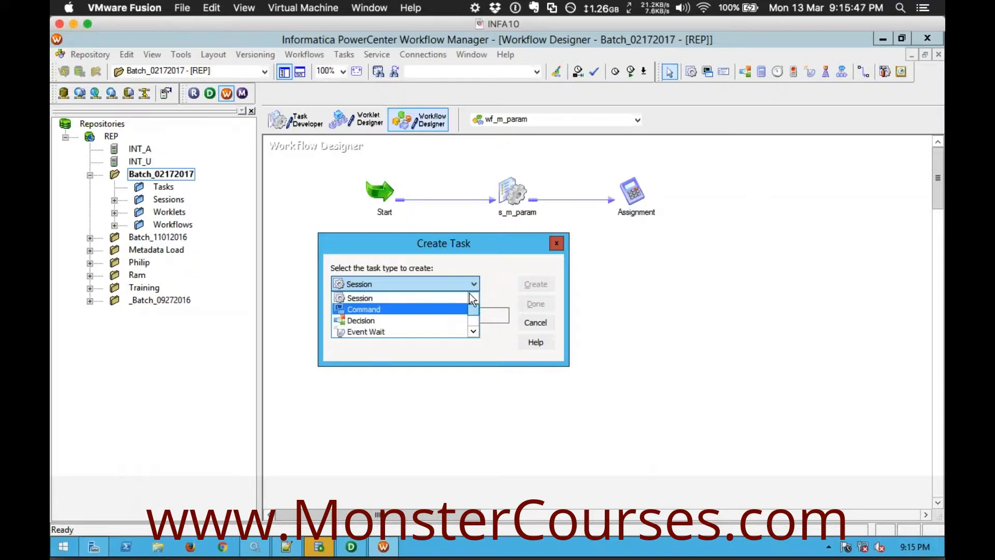
pyautogui.click(497, 278)
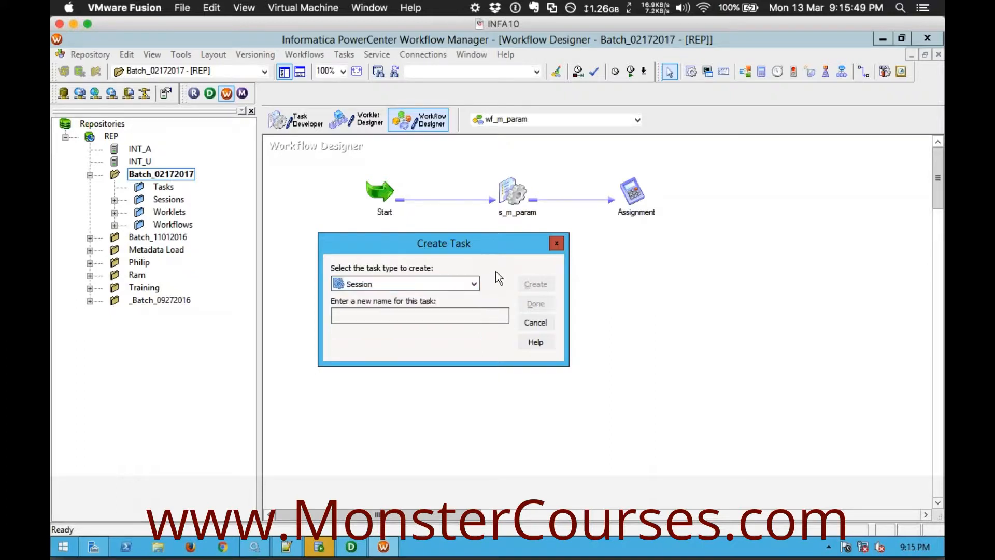
pyautogui.click(536, 323)
# Switch to Notepad++ and review the Session, Email and Command entries among the listed tasks
pyautogui.click(287, 546)
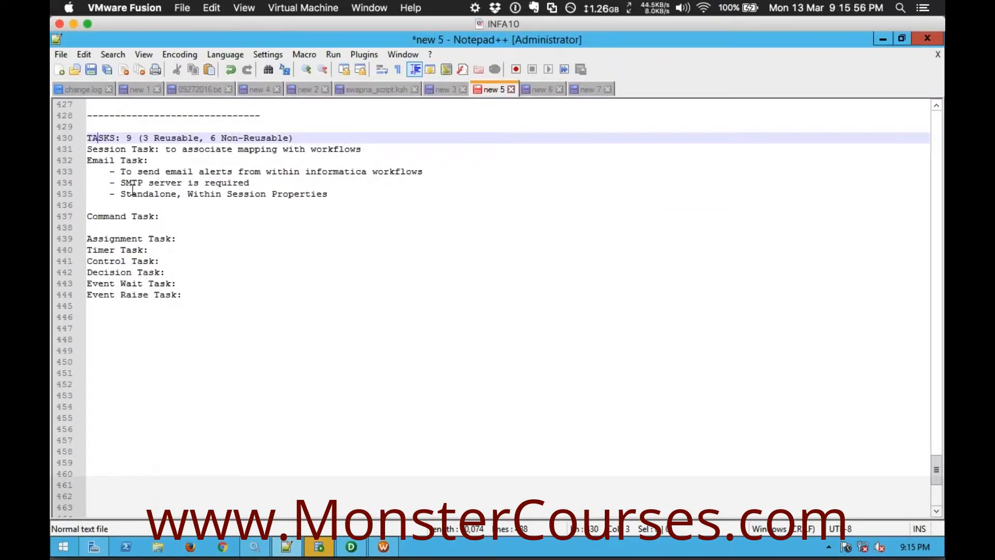
pyautogui.click(121, 150)
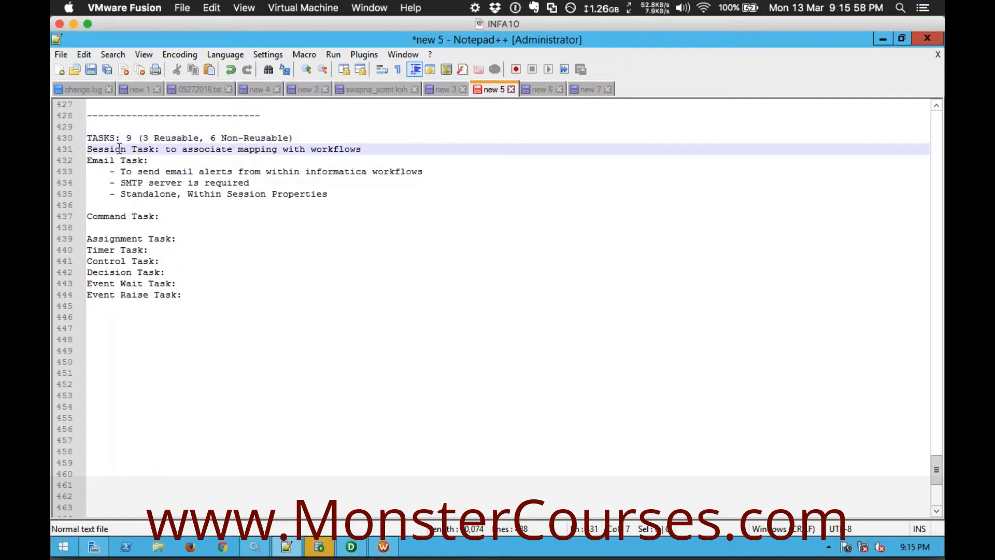
pyautogui.doubleClick(120, 150)
pyautogui.doubleClick(104, 160)
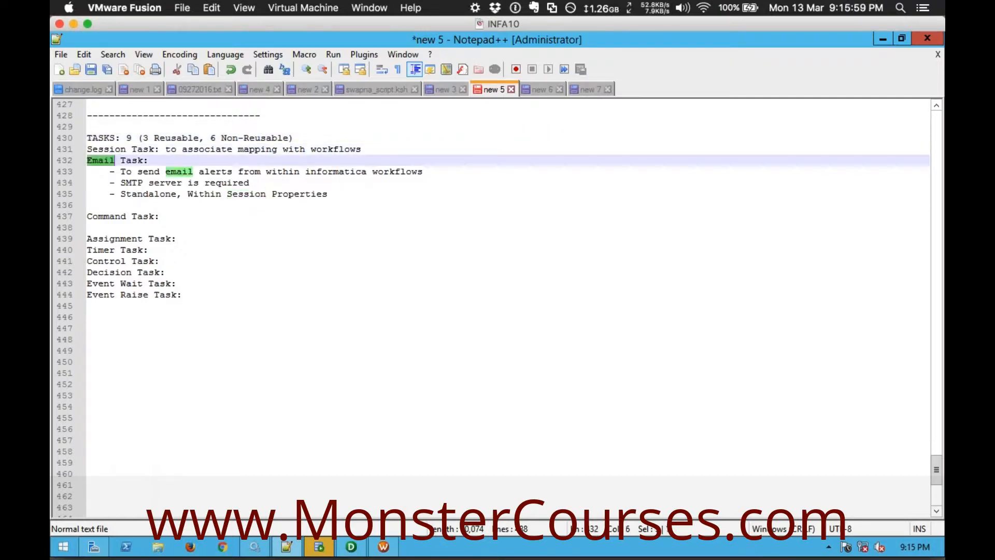
pyautogui.doubleClick(114, 215)
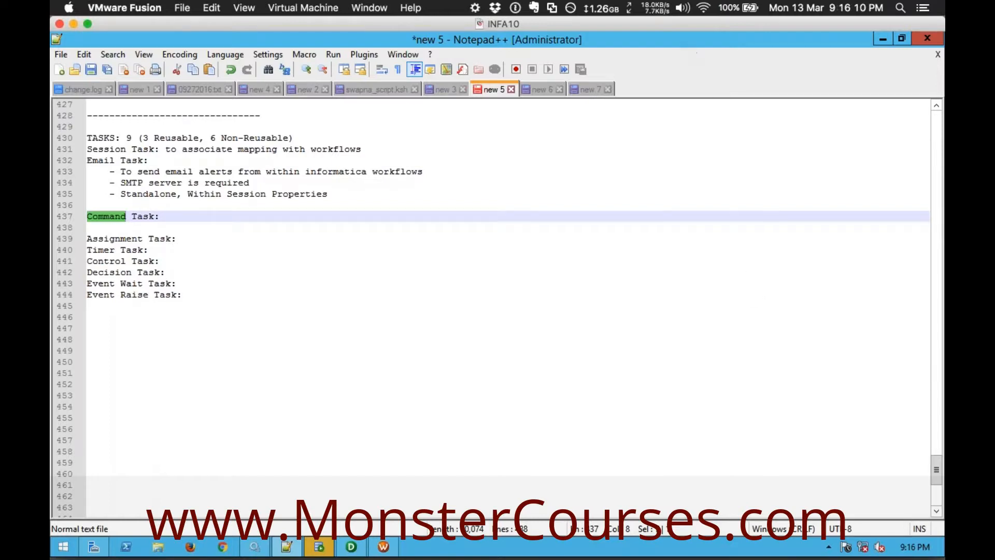
pyautogui.click(183, 294)
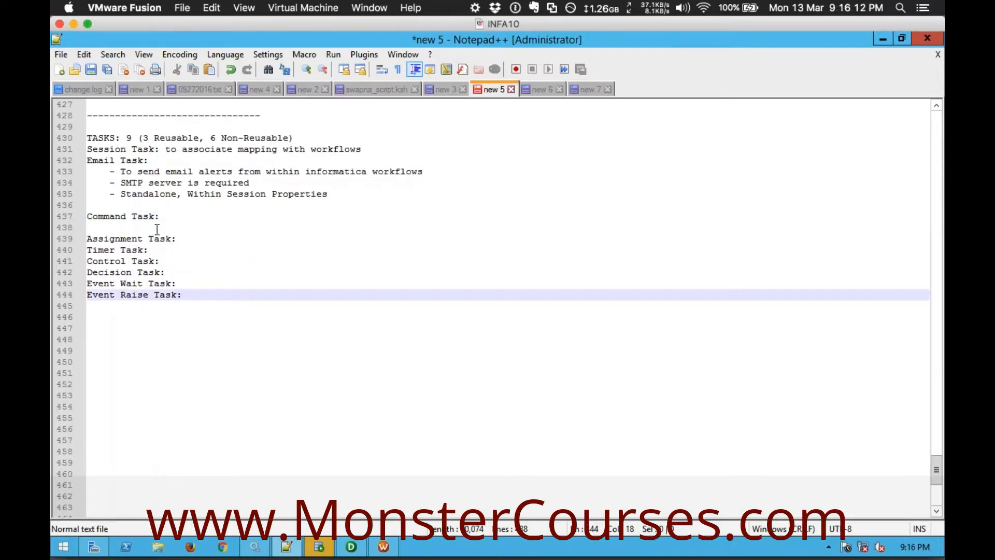
pyautogui.moveTo(88, 150); pyautogui.dragTo(152, 149)
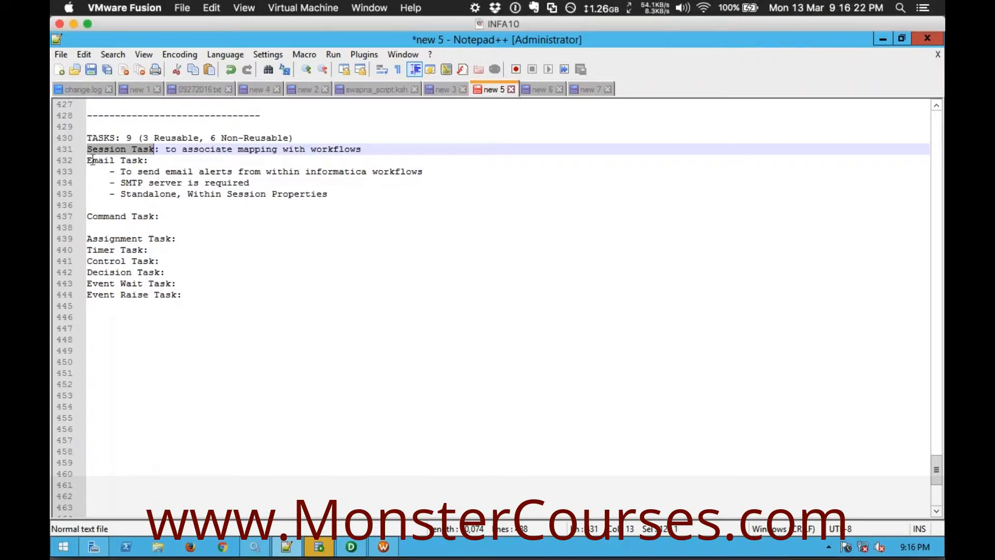
pyautogui.moveTo(89, 160); pyautogui.dragTo(147, 161)
pyautogui.click(160, 216)
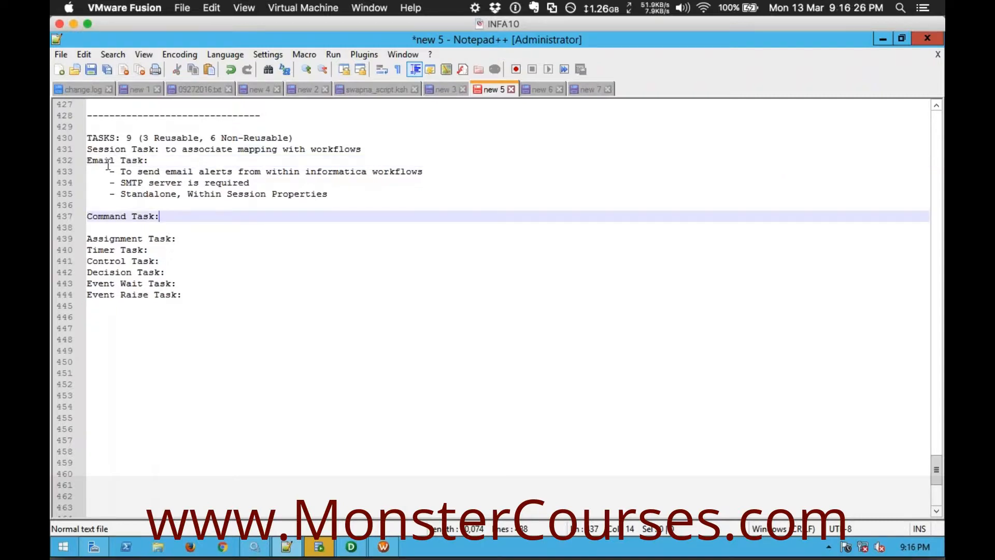
# Review the three bullets describing the Email Task, including its use within session properties
pyautogui.moveTo(110, 173); pyautogui.dragTo(349, 198)
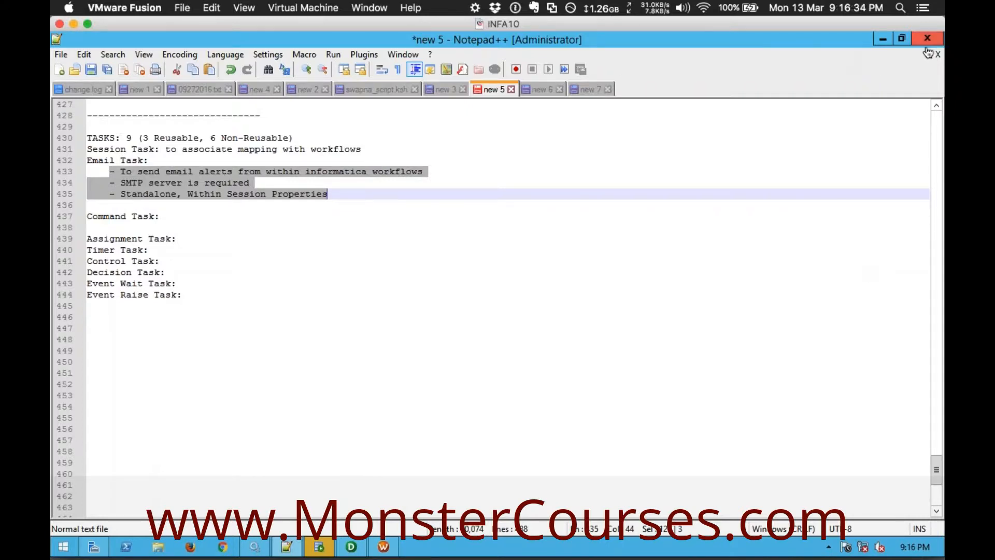
pyautogui.click(186, 194)
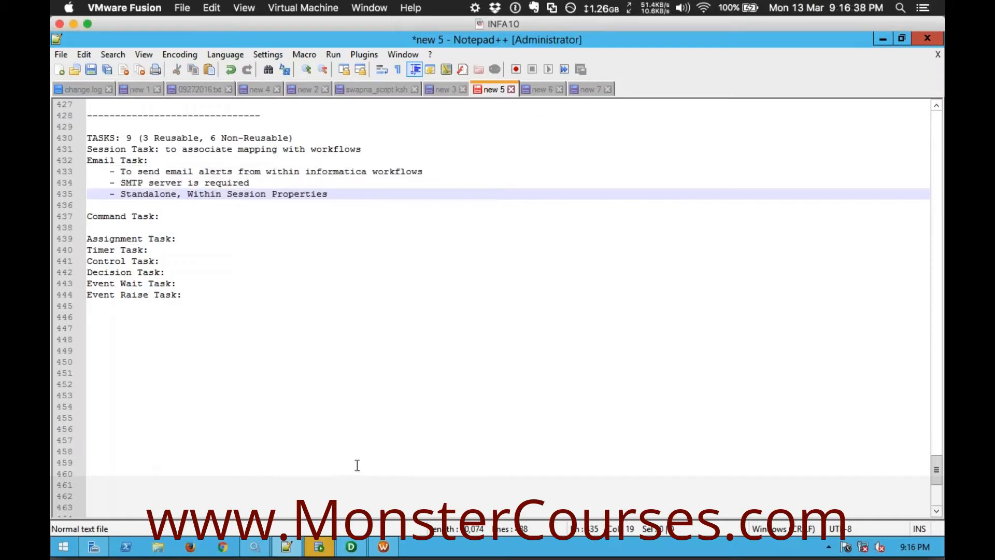
pyautogui.click(832, 348)
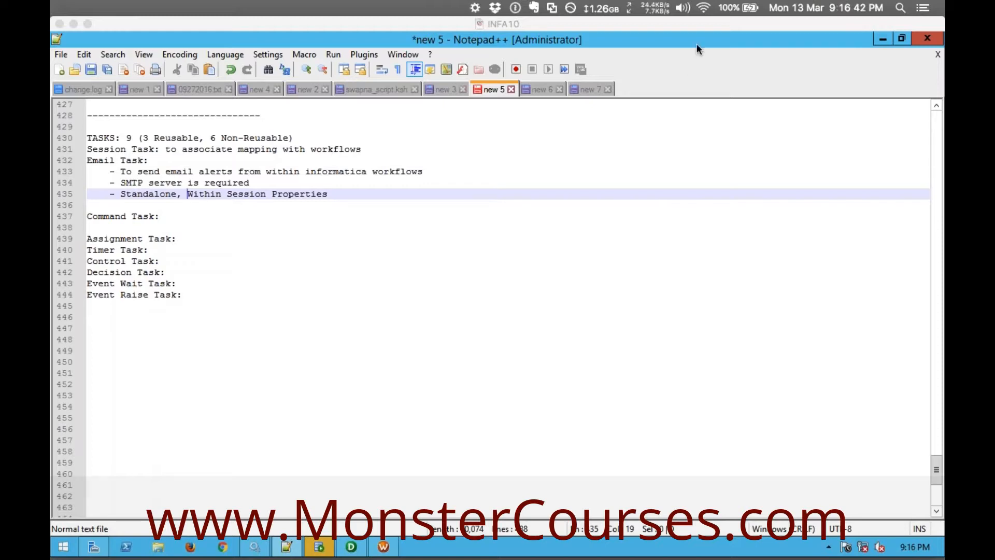
pyautogui.click(276, 274)
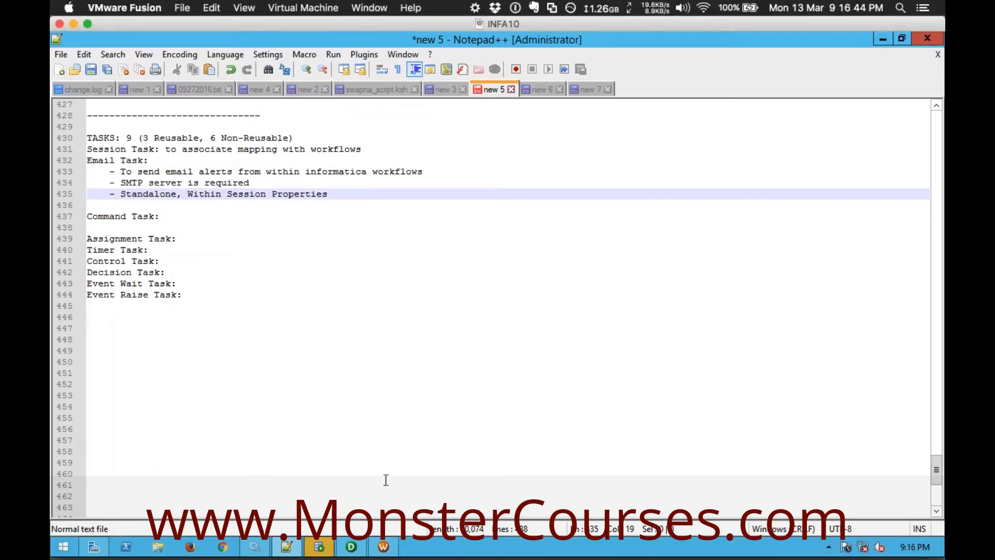
# Switch to Workflow Manager and examine the session s_m_param and the Assignment task in workflow wf_m_param
pyautogui.click(384, 546)
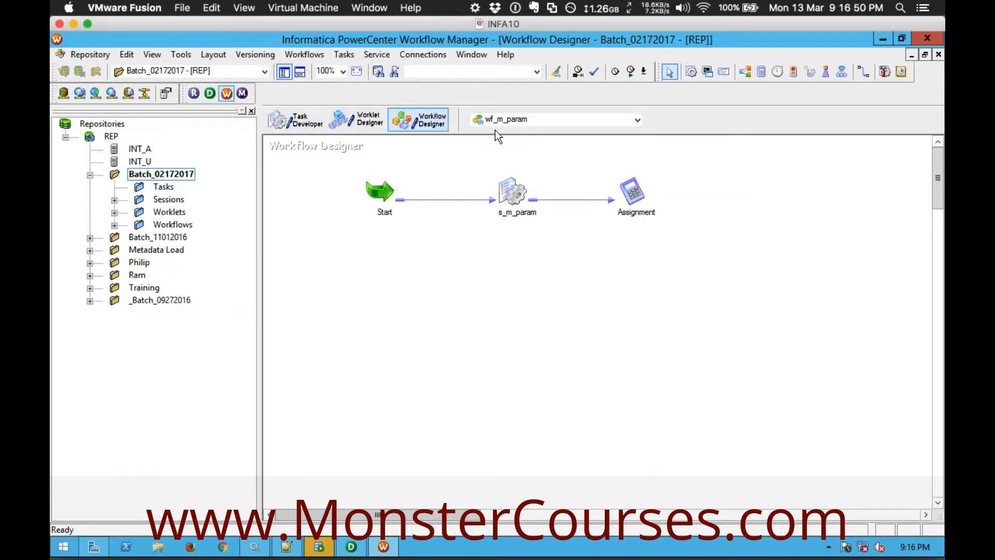
pyautogui.click(508, 126)
pyautogui.click(509, 129)
pyautogui.click(418, 192)
pyautogui.moveTo(476, 154); pyautogui.dragTo(694, 246)
pyautogui.click(586, 249)
pyautogui.moveTo(488, 157); pyautogui.dragTo(664, 272)
pyautogui.click(716, 279)
pyautogui.click(519, 203)
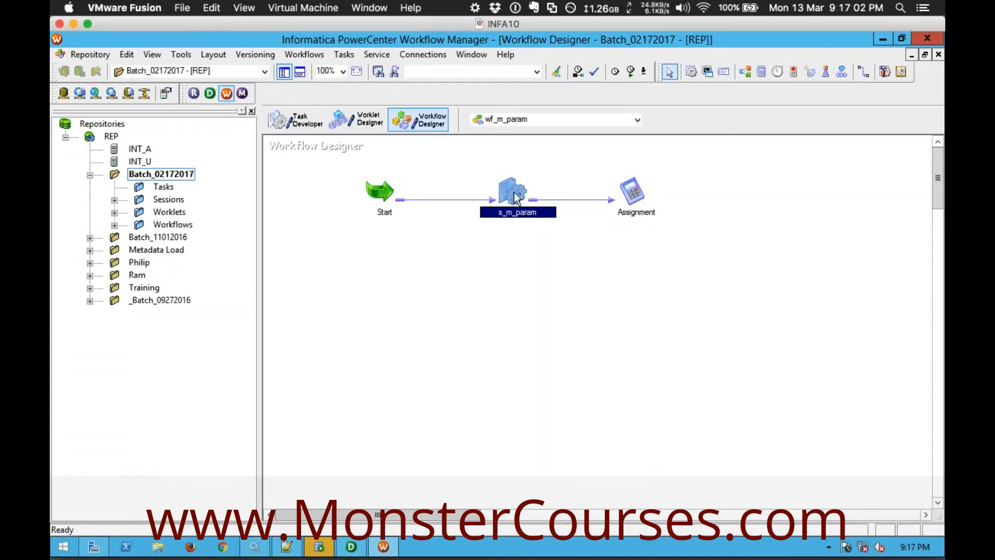
pyautogui.click(639, 196)
pyautogui.click(668, 252)
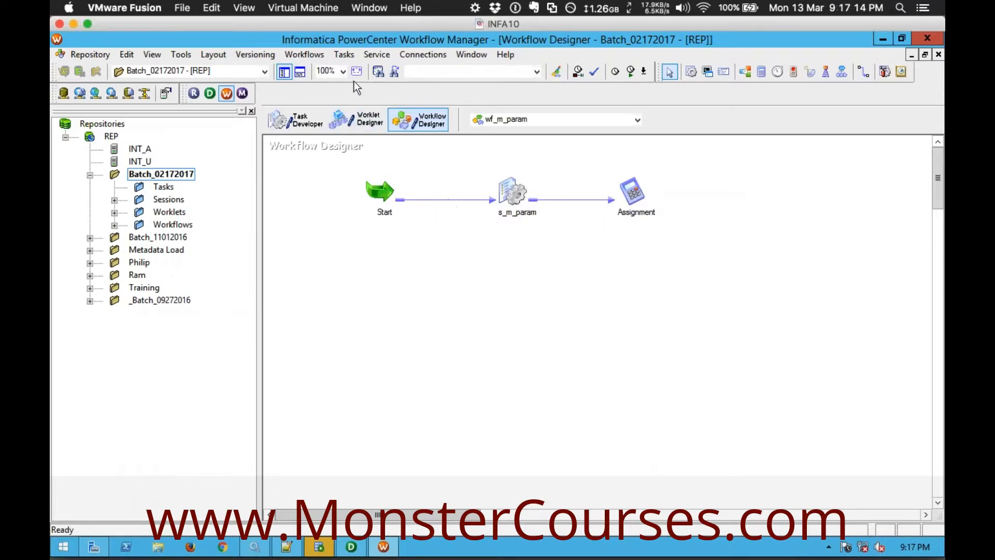
# Create an Email task named "Email" in workflow wf_m_param
pyautogui.click(340, 54)
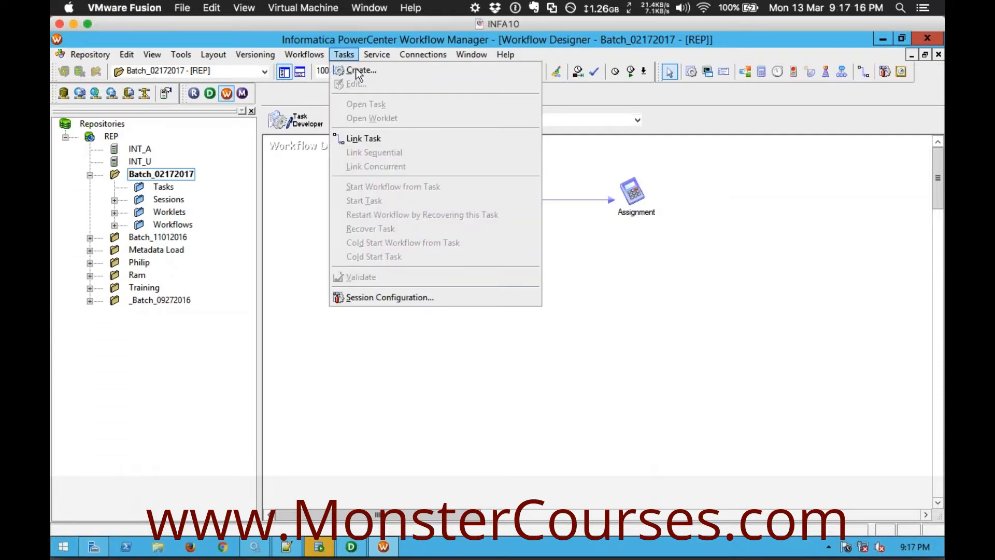
pyautogui.click(355, 69)
pyautogui.click(612, 309)
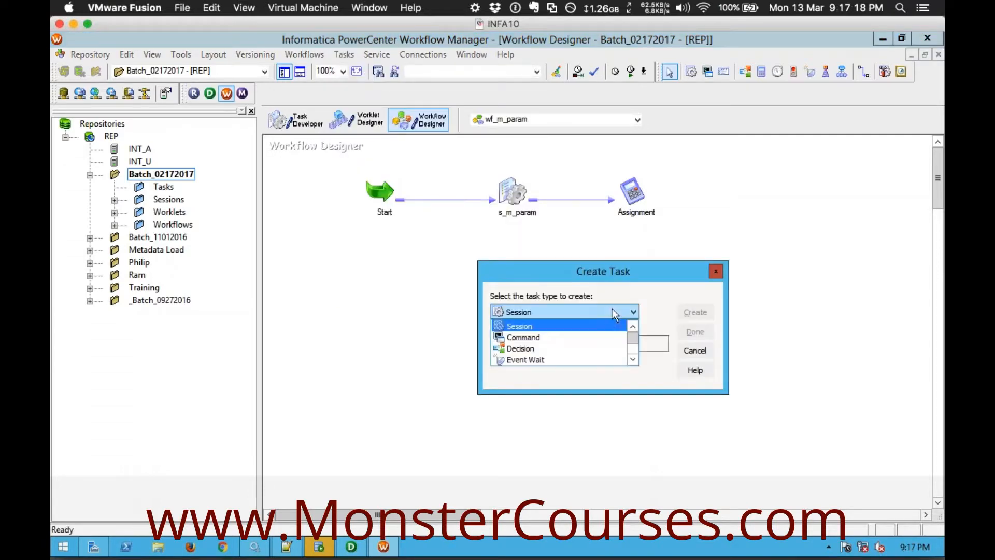
pyautogui.click(633, 359)
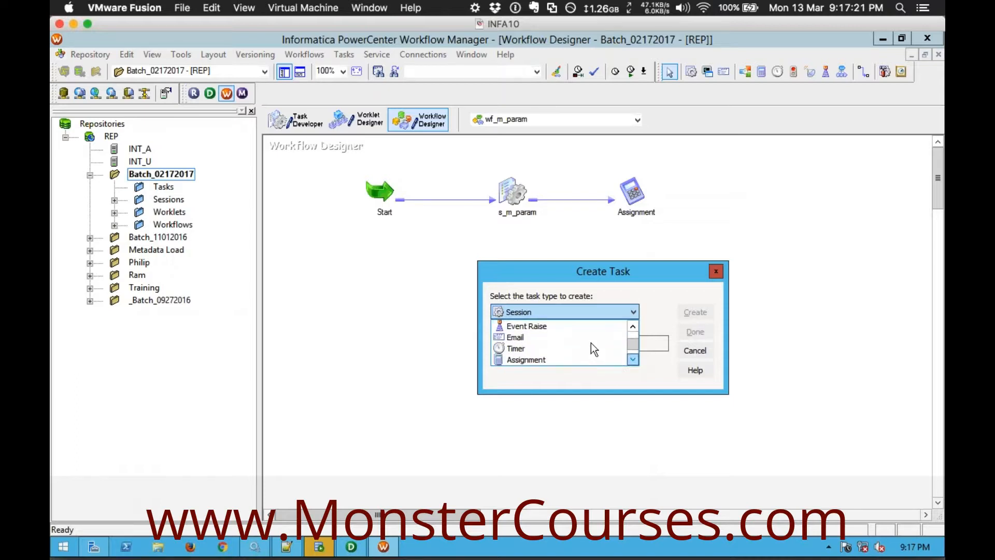
pyautogui.click(552, 336)
pyautogui.click(535, 339)
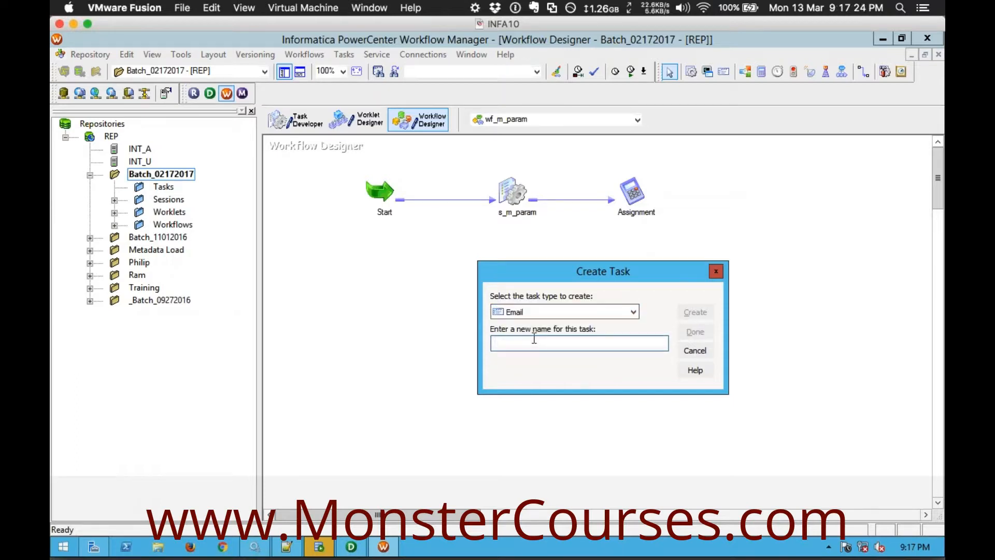
pyautogui.write('Email')
pyautogui.click(693, 312)
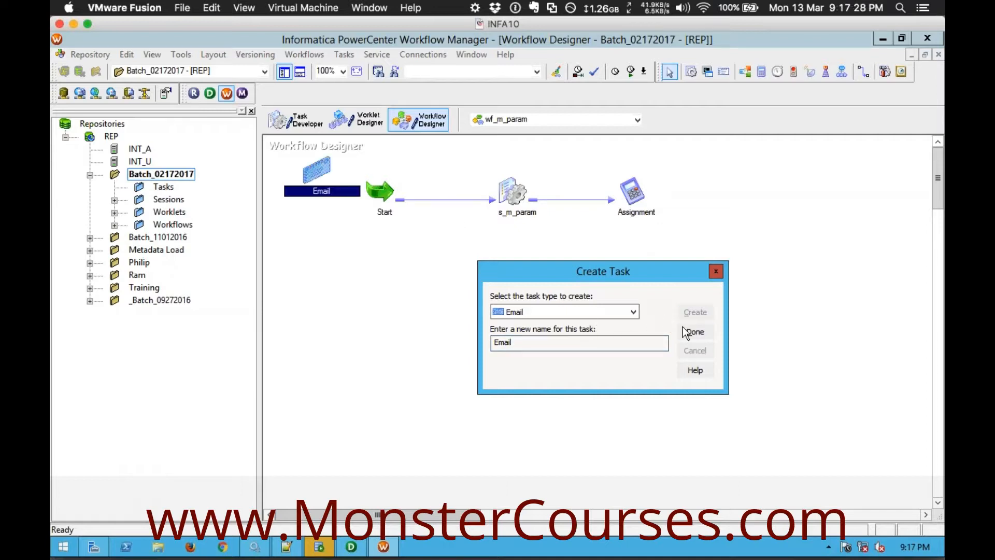
pyautogui.click(694, 332)
# Place the Email task after the Assignment task and link Assignment to Email
pyautogui.moveTo(314, 162); pyautogui.dragTo(757, 192)
pyautogui.click(817, 187)
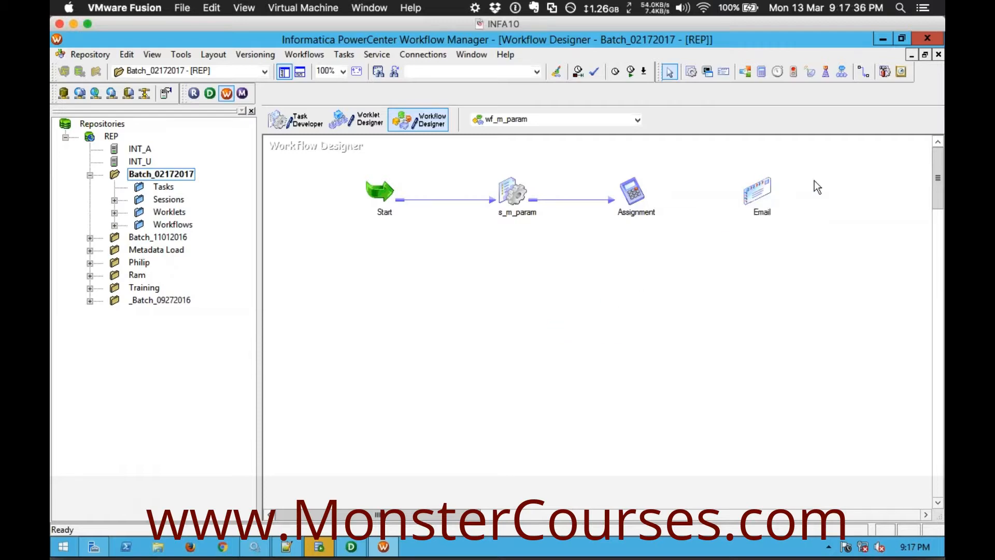
pyautogui.click(863, 72)
pyautogui.moveTo(633, 193); pyautogui.dragTo(756, 190)
# Examine the Email task's Email User Name, Email Subject and Email Text properties, then close them without changes
pyautogui.click(757, 193)
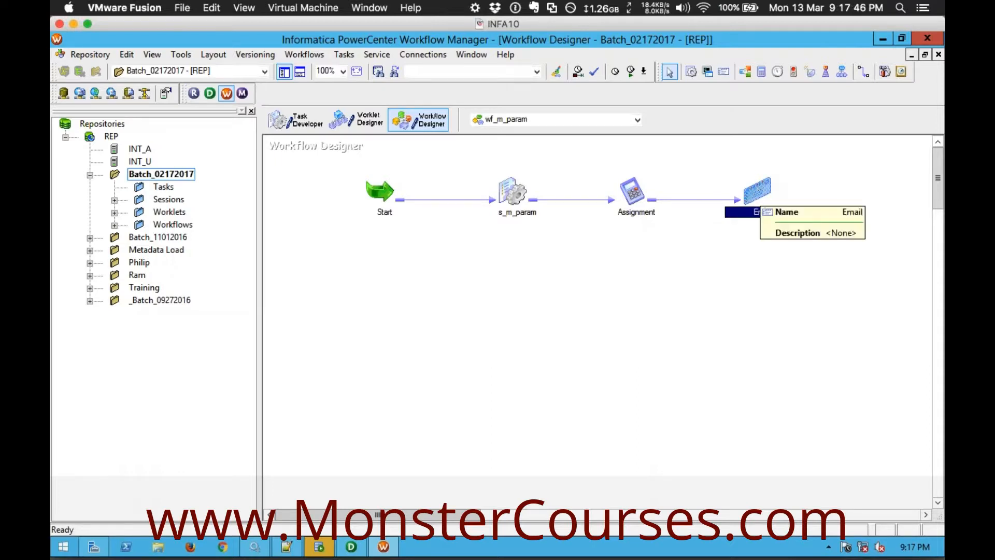
pyautogui.doubleClick(760, 196)
pyautogui.click(339, 134)
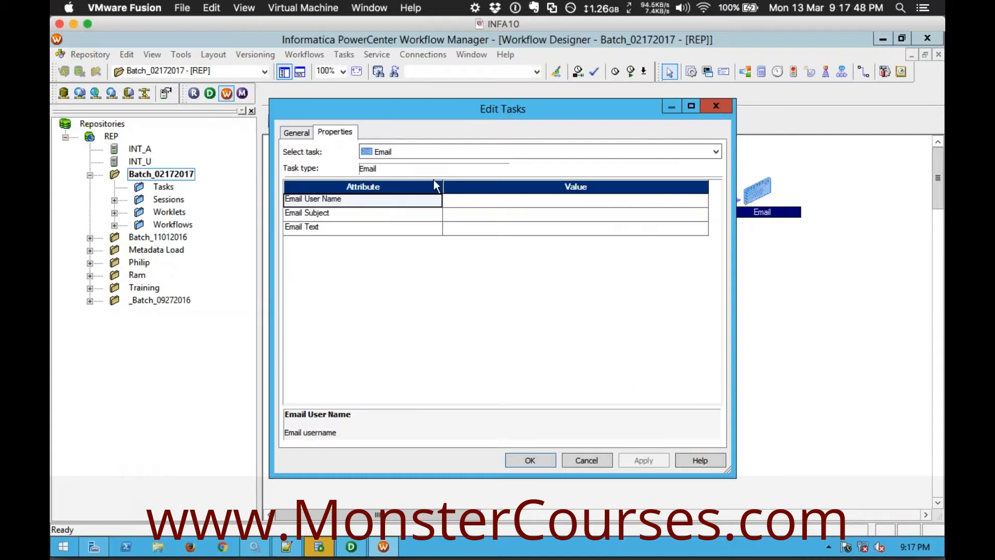
pyautogui.click(357, 204)
pyautogui.click(337, 214)
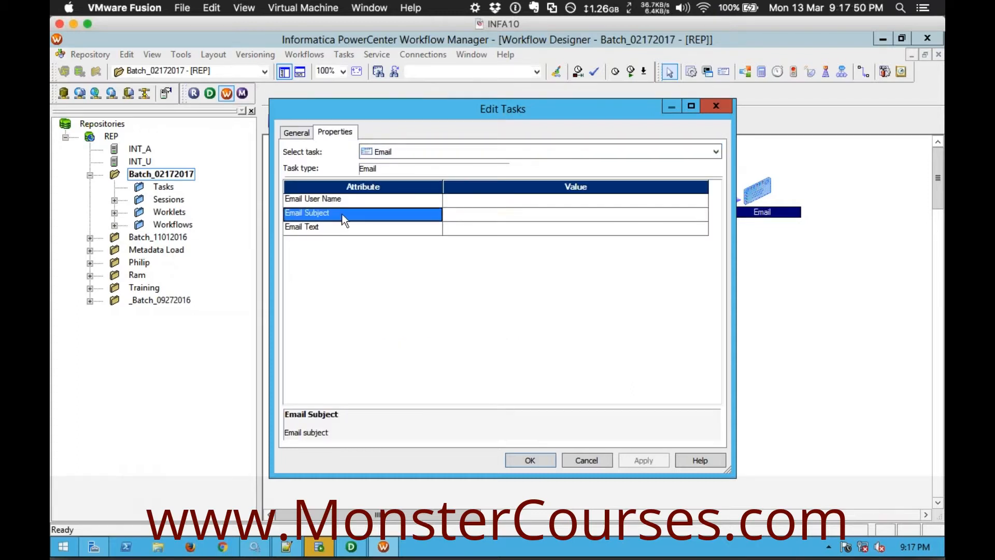
pyautogui.click(334, 202)
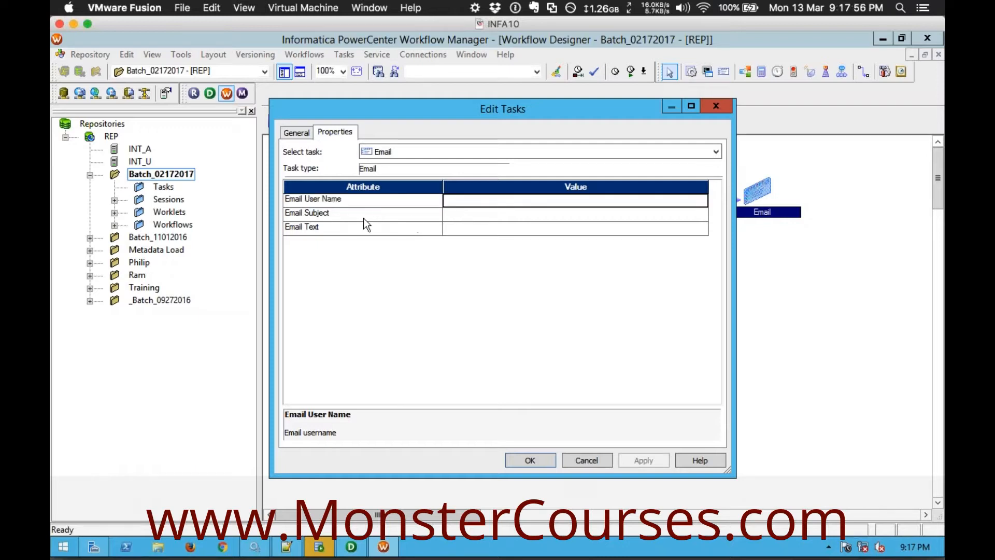
pyautogui.click(381, 216)
pyautogui.click(397, 228)
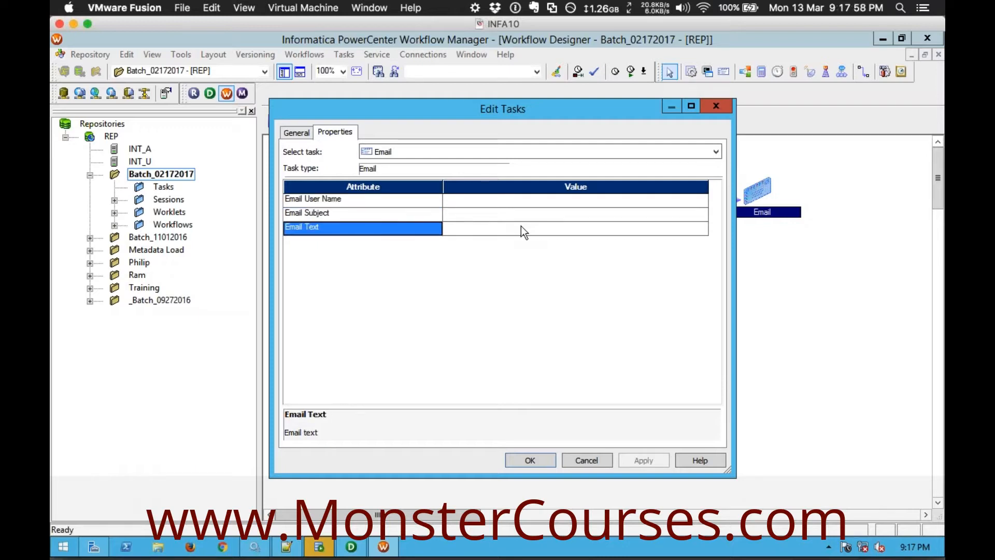
pyautogui.click(520, 226)
pyautogui.click(503, 214)
pyautogui.click(501, 201)
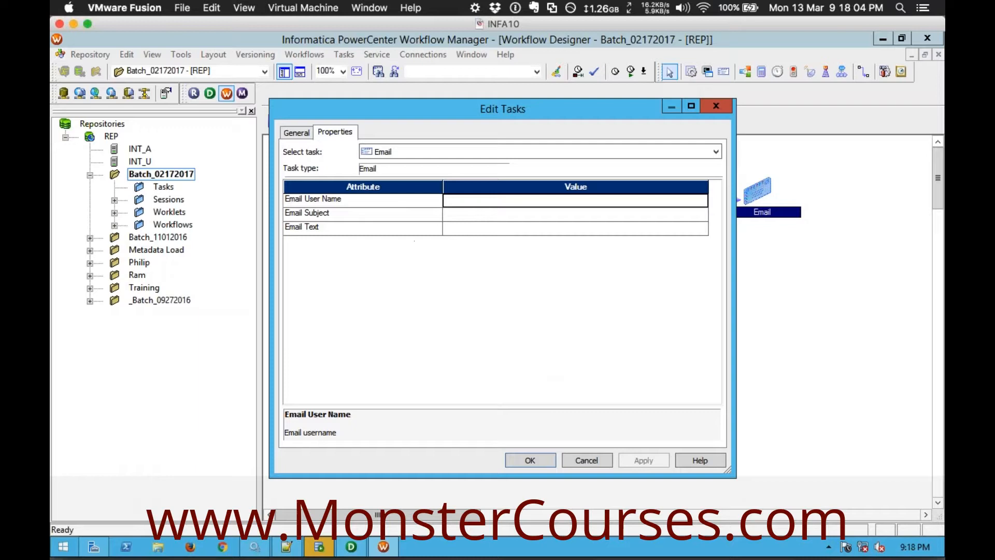
pyautogui.click(589, 460)
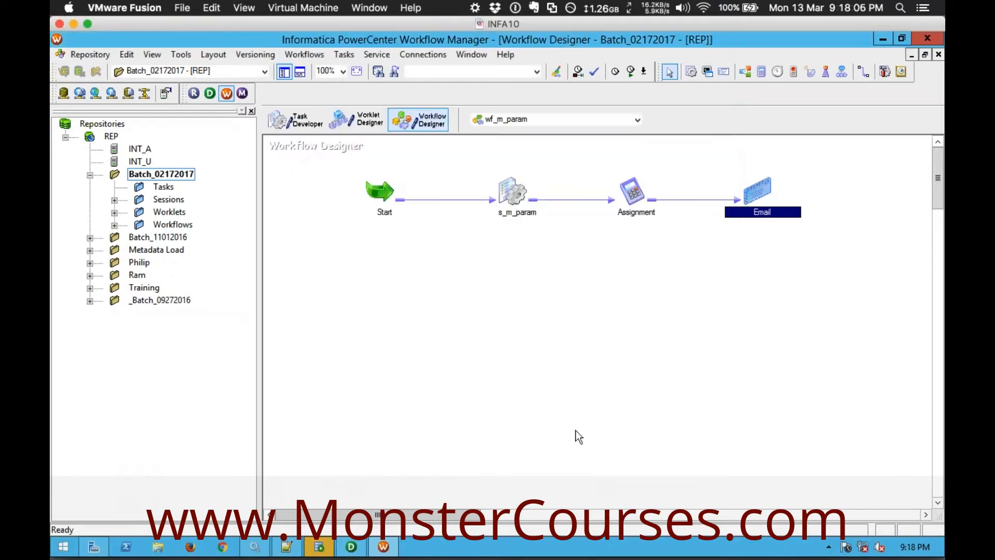
pyautogui.click(735, 278)
pyautogui.moveTo(796, 274); pyautogui.dragTo(797, 279)
pyautogui.click(800, 280)
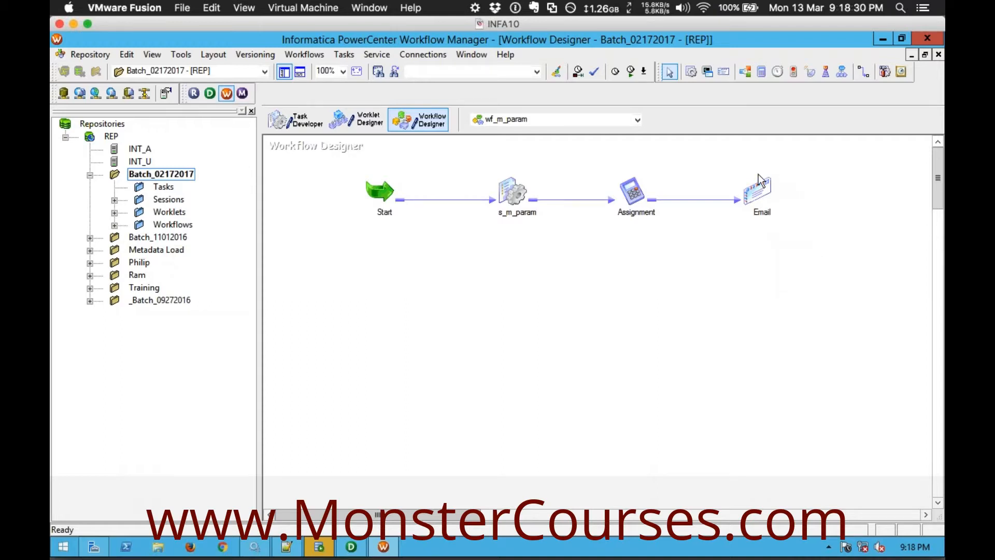
pyautogui.click(757, 190)
pyautogui.moveTo(732, 162); pyautogui.dragTo(808, 247)
pyautogui.click(759, 245)
pyautogui.click(757, 191)
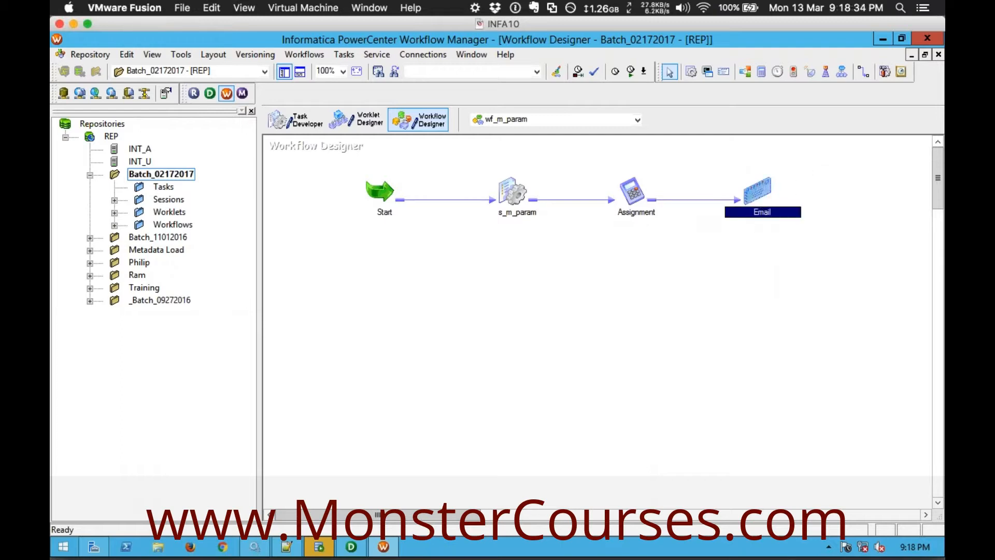
pyautogui.moveTo(740, 164); pyautogui.dragTo(783, 238)
pyautogui.click(730, 163)
pyautogui.moveTo(730, 163); pyautogui.dragTo(790, 226)
pyautogui.click(637, 343)
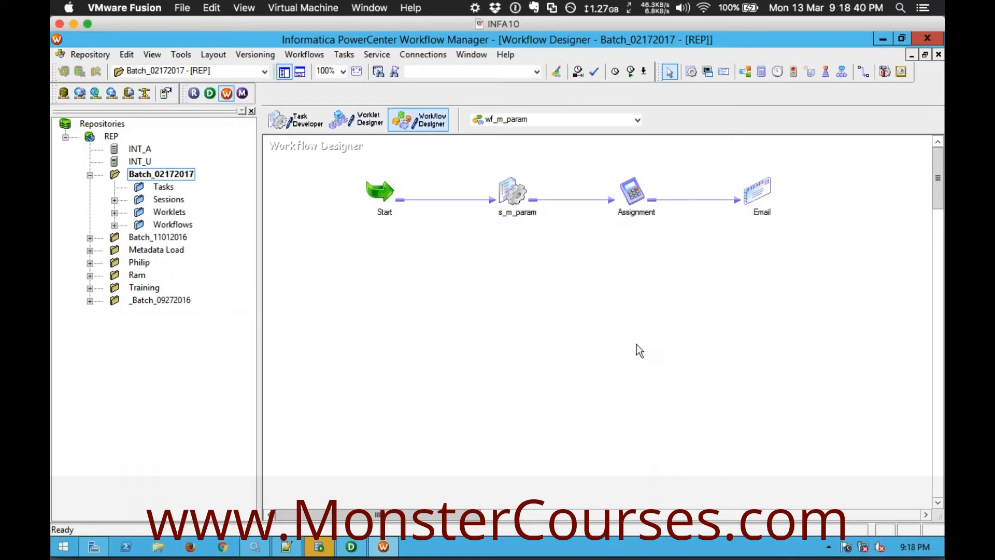
pyautogui.moveTo(735, 166); pyautogui.dragTo(818, 218)
pyautogui.click(819, 216)
pyautogui.moveTo(733, 169); pyautogui.dragTo(860, 228)
pyautogui.click(858, 222)
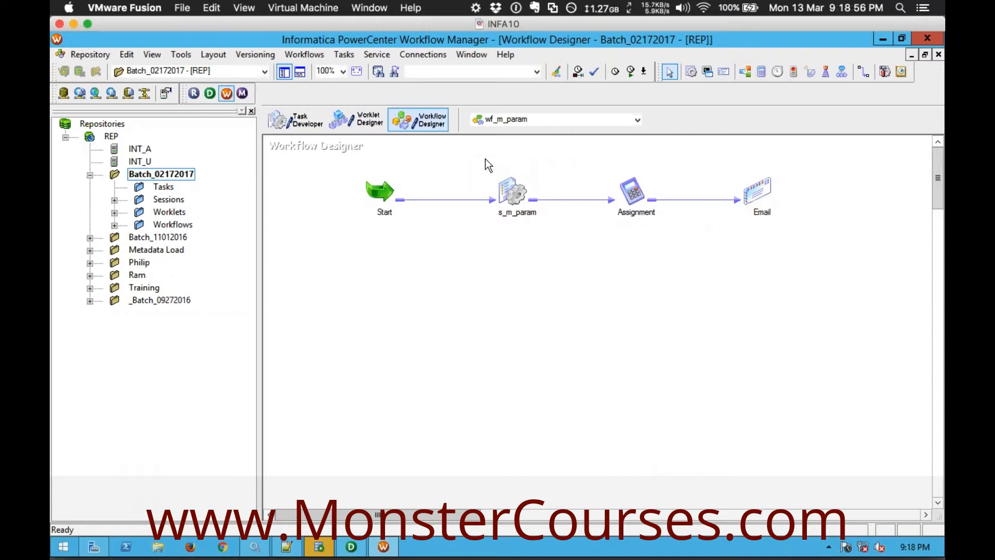
pyautogui.moveTo(485, 158); pyautogui.dragTo(527, 236)
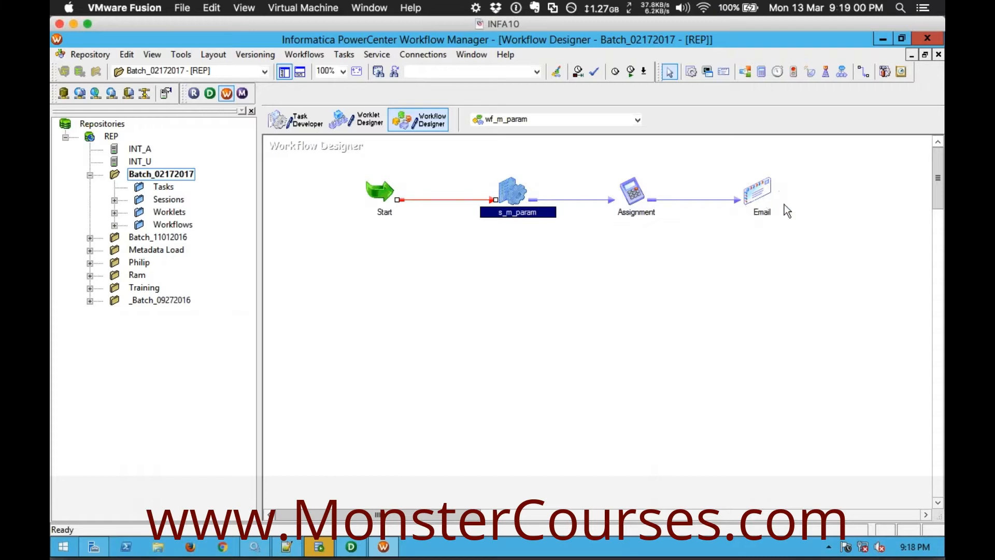
pyautogui.click(735, 265)
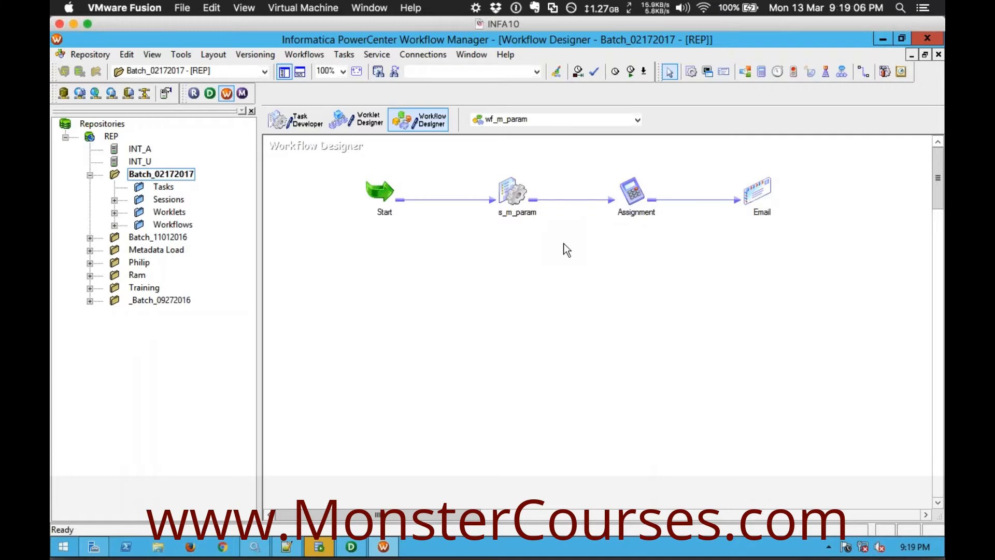
pyautogui.click(512, 191)
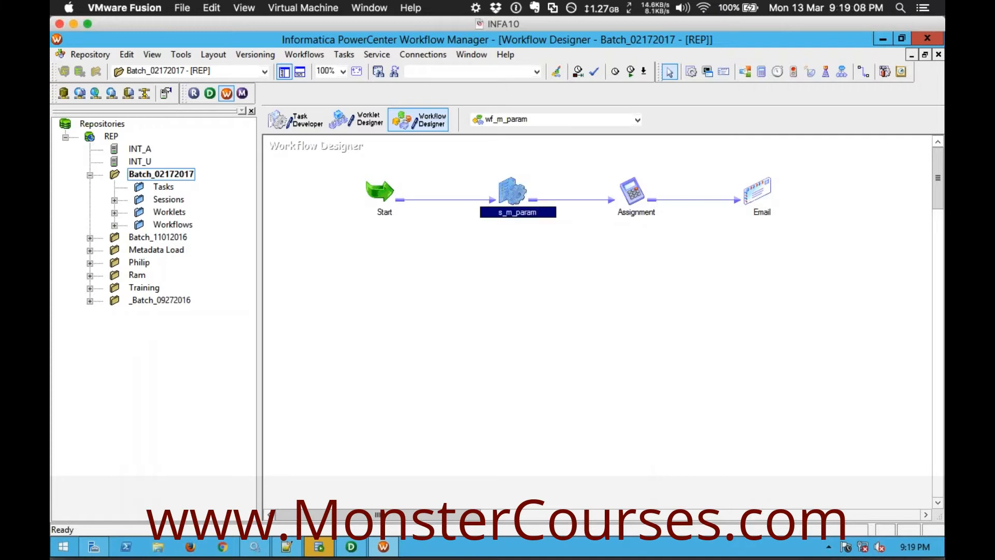
pyautogui.moveTo(519, 196)
pyautogui.click(766, 195)
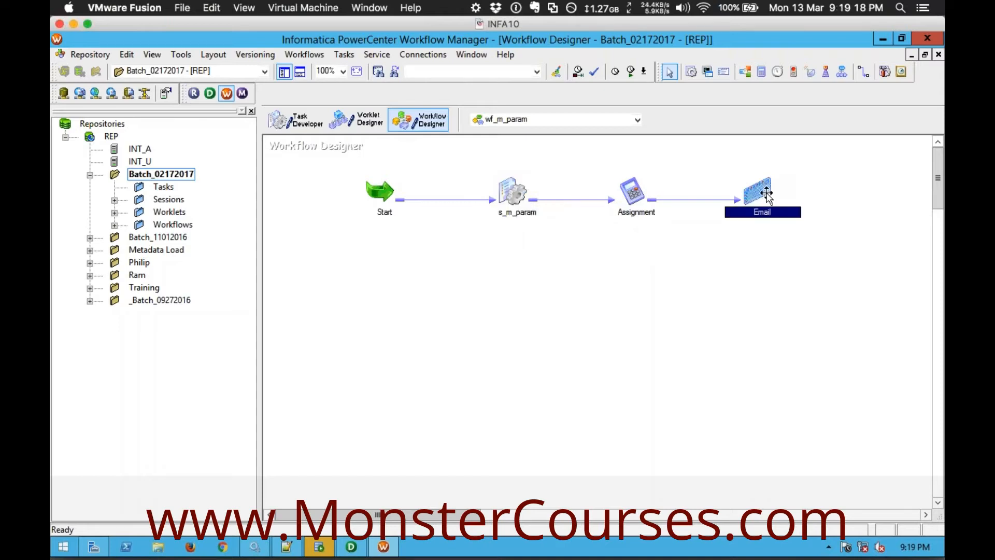
# Open session s_m_param's component settings and examine the On Success E-Mail and On Failure E-Mail entries
pyautogui.click(513, 190)
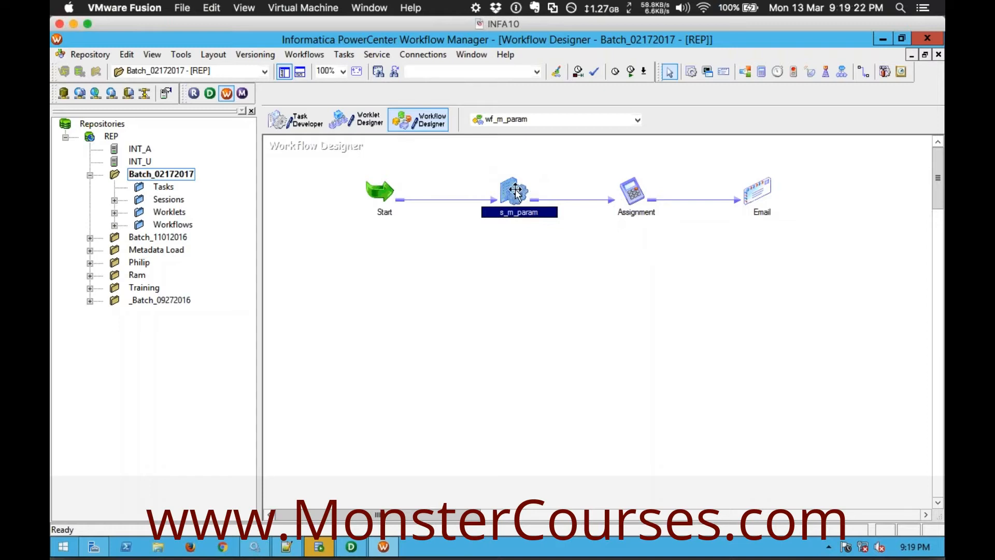
pyautogui.doubleClick(515, 192)
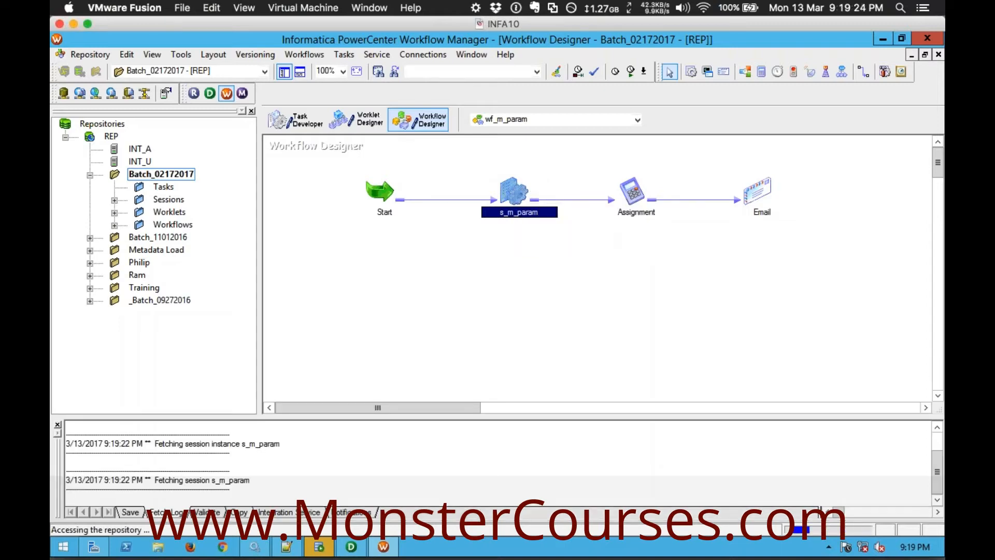
pyautogui.click(477, 136)
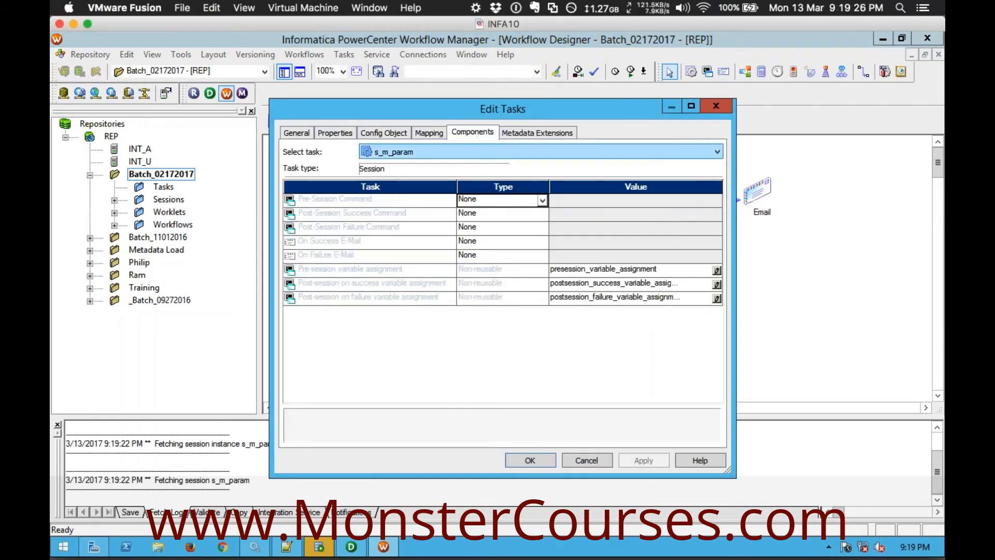
pyautogui.click(352, 242)
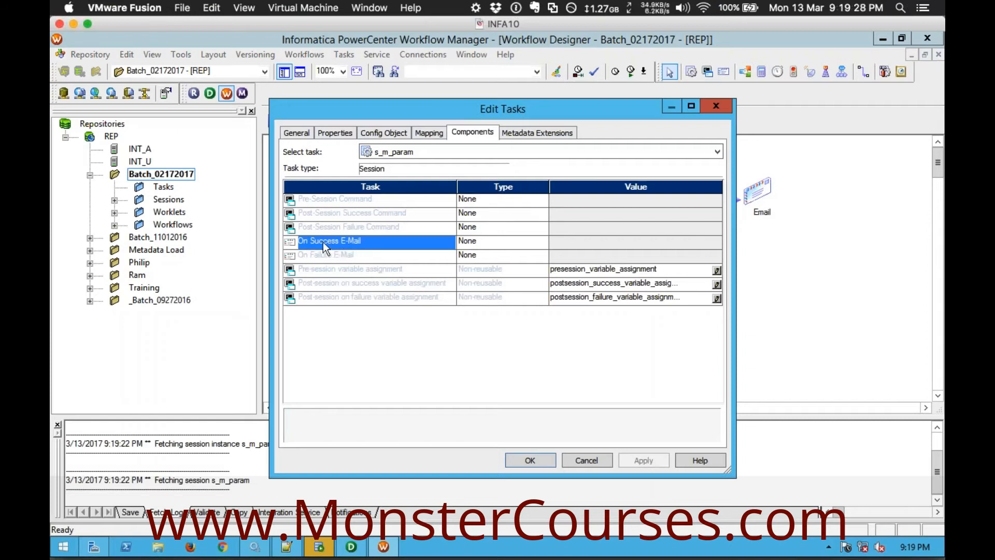
pyautogui.click(337, 255)
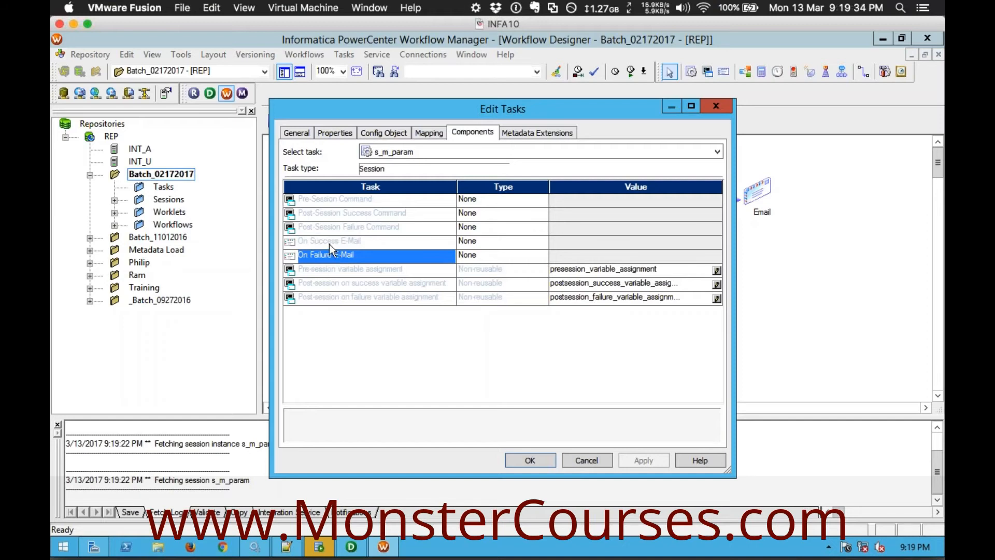
pyautogui.click(329, 243)
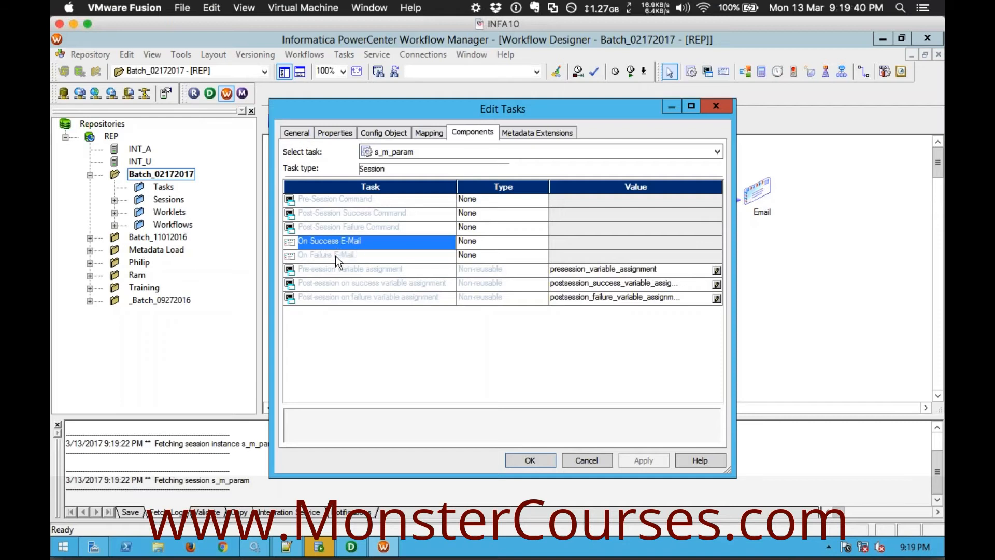
pyautogui.click(335, 256)
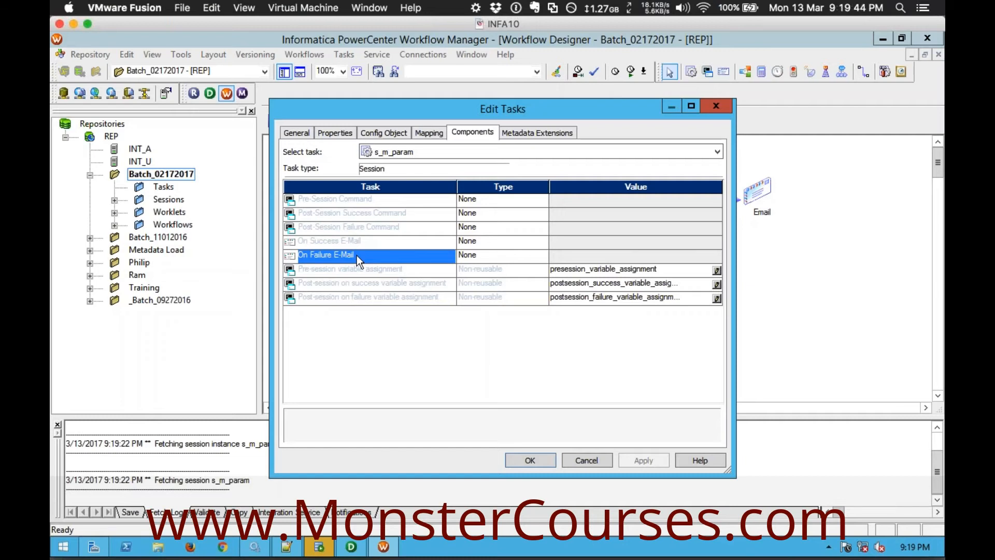
pyautogui.click(380, 241)
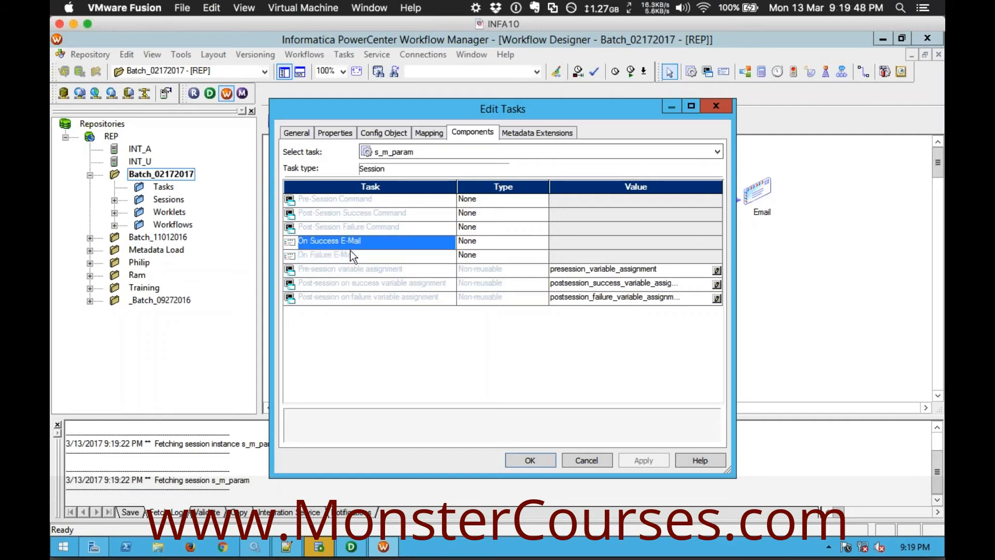
# Set the On Success E-Mail component of session s_m_param to the Non-reusable type
pyautogui.click(532, 240)
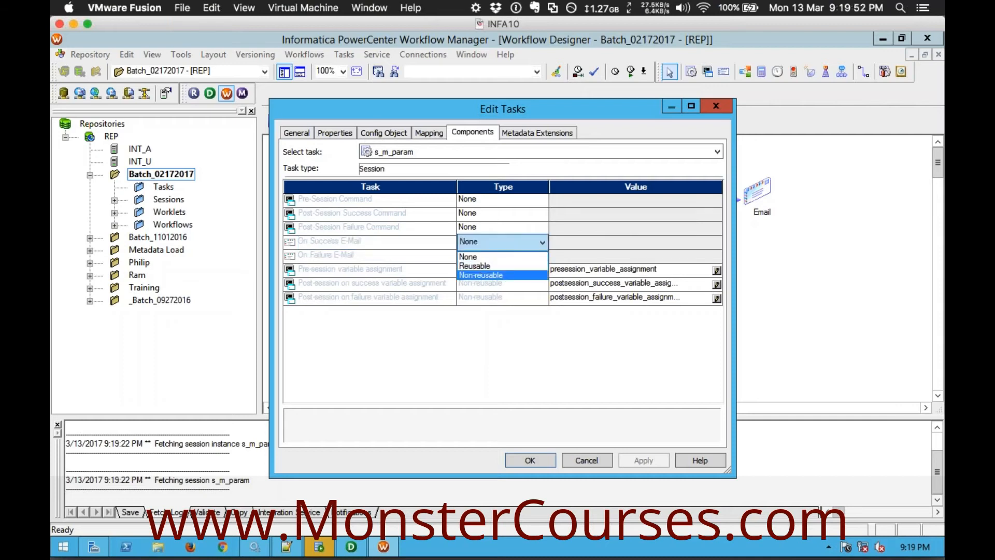
pyautogui.click(481, 275)
pyautogui.click(657, 242)
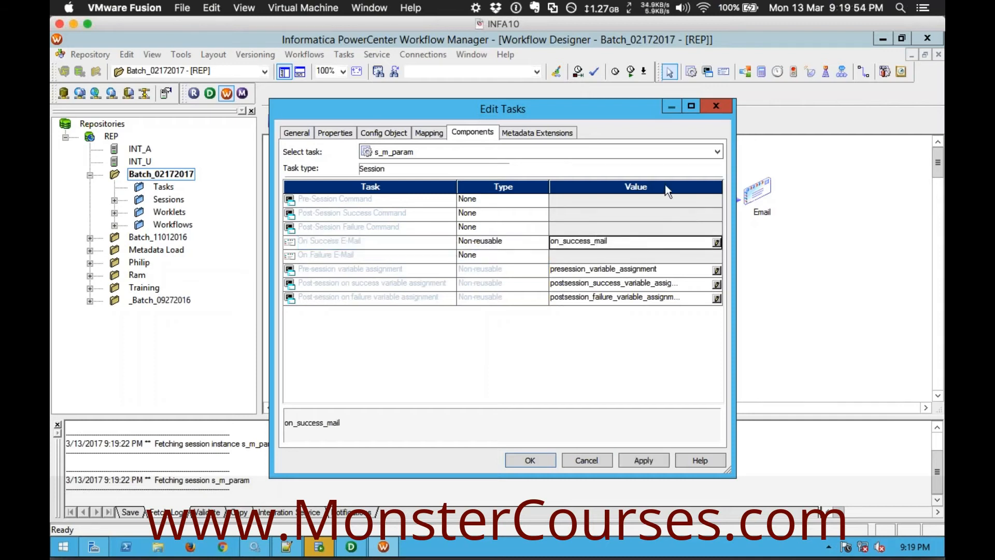
# Open the on_success_mail definition and examine its Email User Name, Email Subject and Email Text attributes
pyautogui.click(716, 242)
pyautogui.click(419, 255)
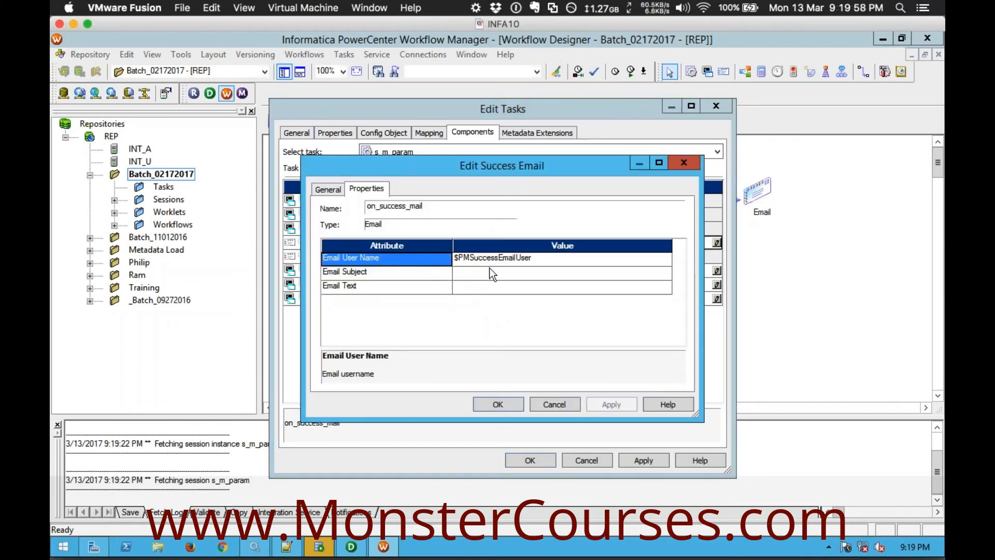
pyautogui.click(489, 267)
pyautogui.click(502, 285)
pyautogui.click(427, 257)
pyautogui.click(508, 261)
pyautogui.moveTo(534, 257); pyautogui.dragTo(442, 259)
pyautogui.click(433, 272)
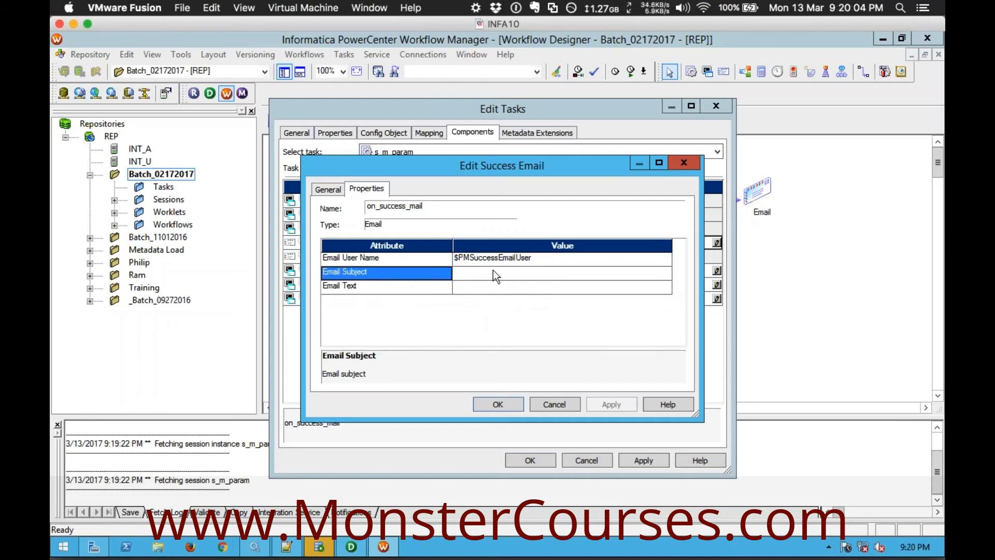
pyautogui.click(493, 270)
pyautogui.click(431, 287)
pyautogui.click(498, 287)
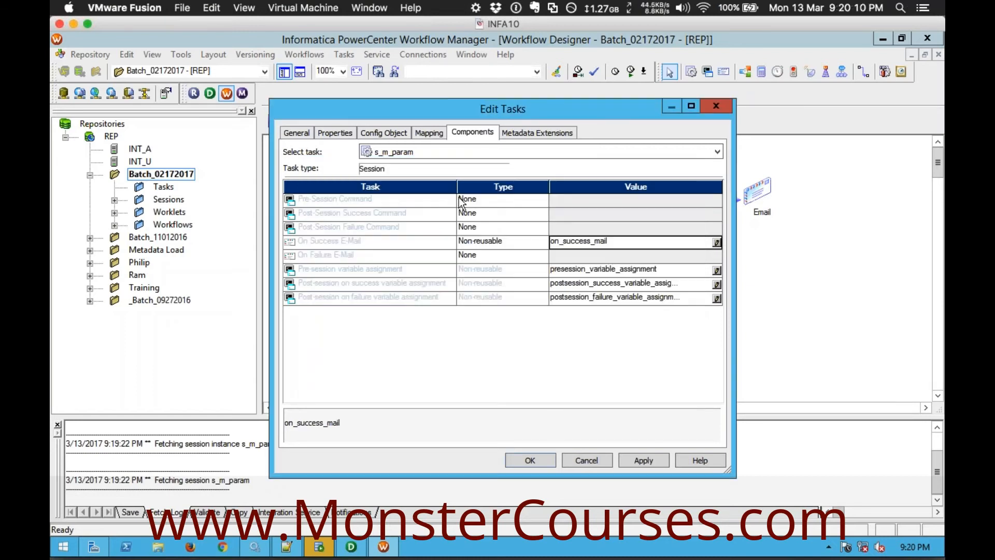
# Accept session s_m_param's component settings with the non-reusable On Success E-Mail and return to the workflow's Email task
pyautogui.click(382, 245)
pyautogui.click(529, 460)
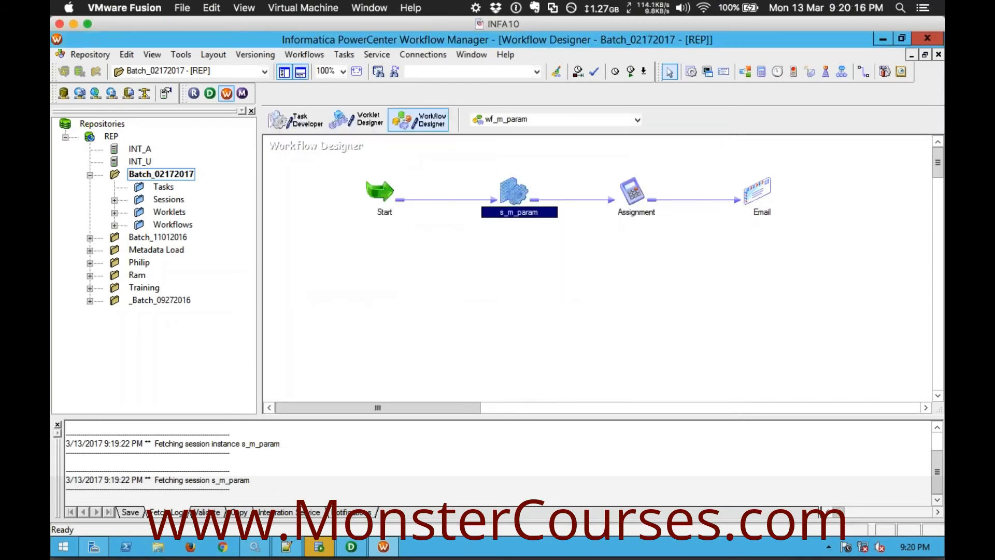
pyautogui.click(520, 253)
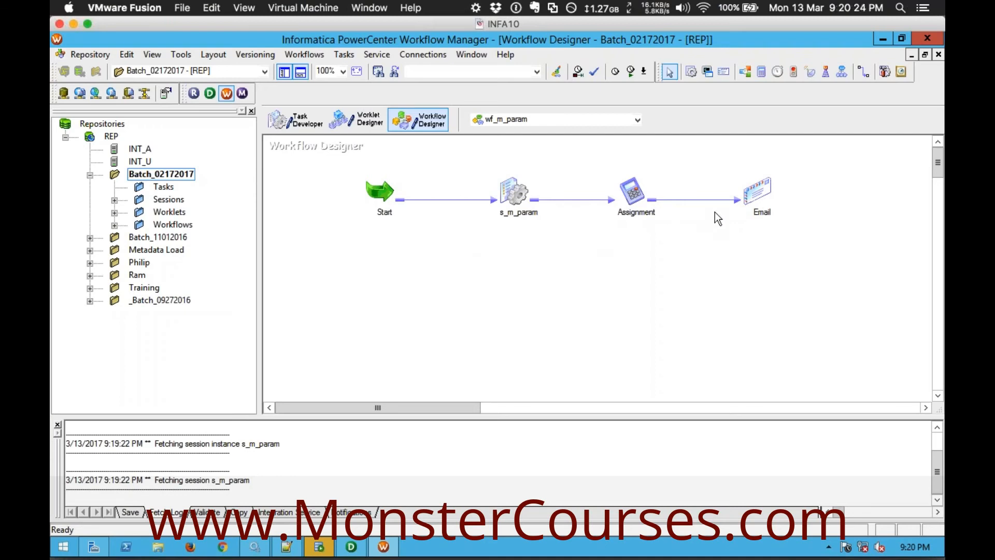
pyautogui.click(763, 200)
pyautogui.click(806, 202)
# Switch to Notepad++ and review the Email Task notes on standalone use, use within session properties, and the SMTP server requirement
pyautogui.click(293, 544)
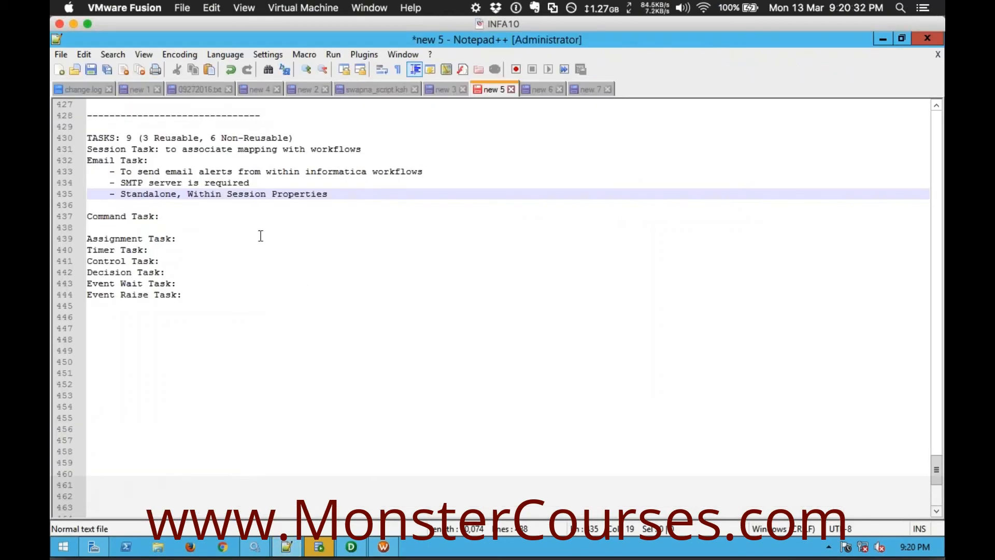
pyautogui.doubleClick(136, 195)
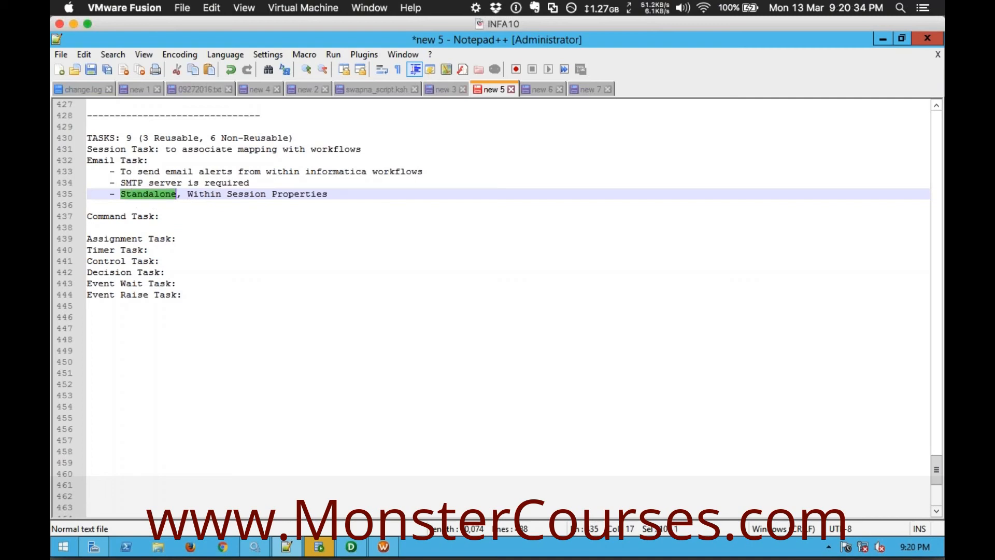
pyautogui.click(215, 194)
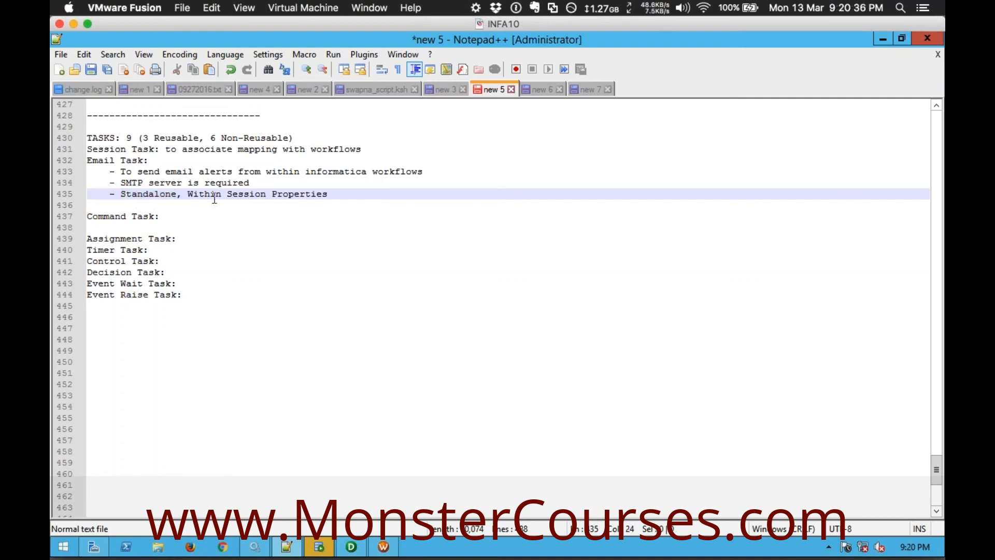
pyautogui.moveTo(187, 195); pyautogui.dragTo(328, 193)
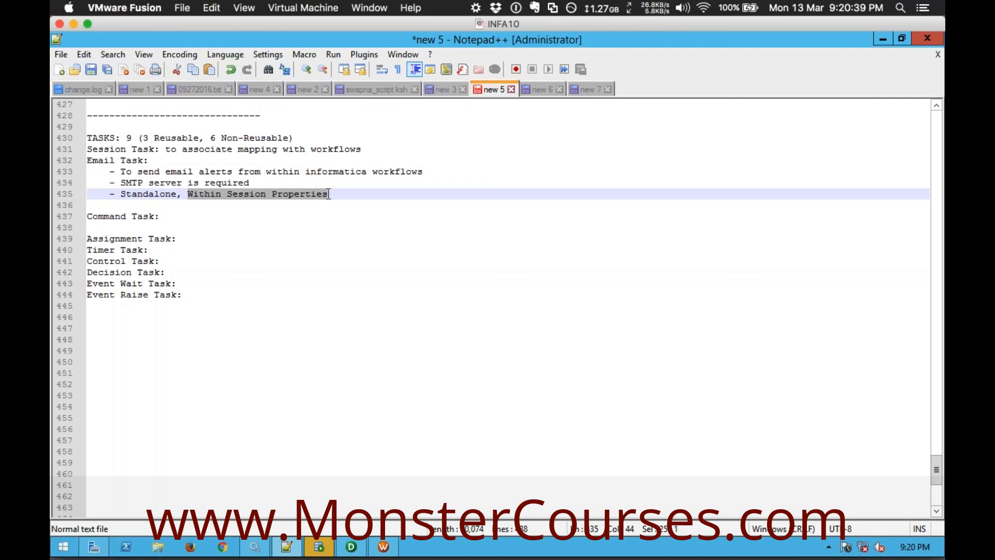
pyautogui.doubleClick(130, 184)
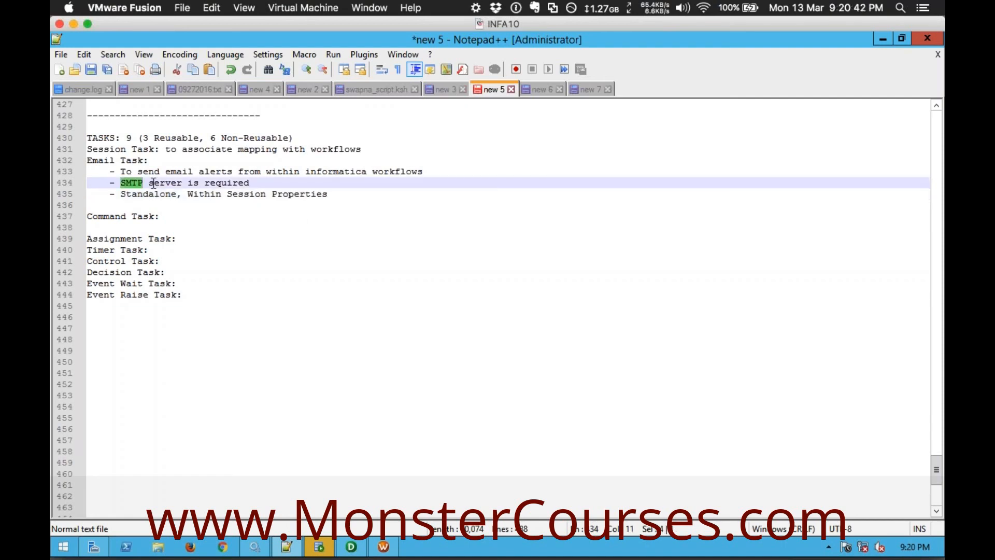